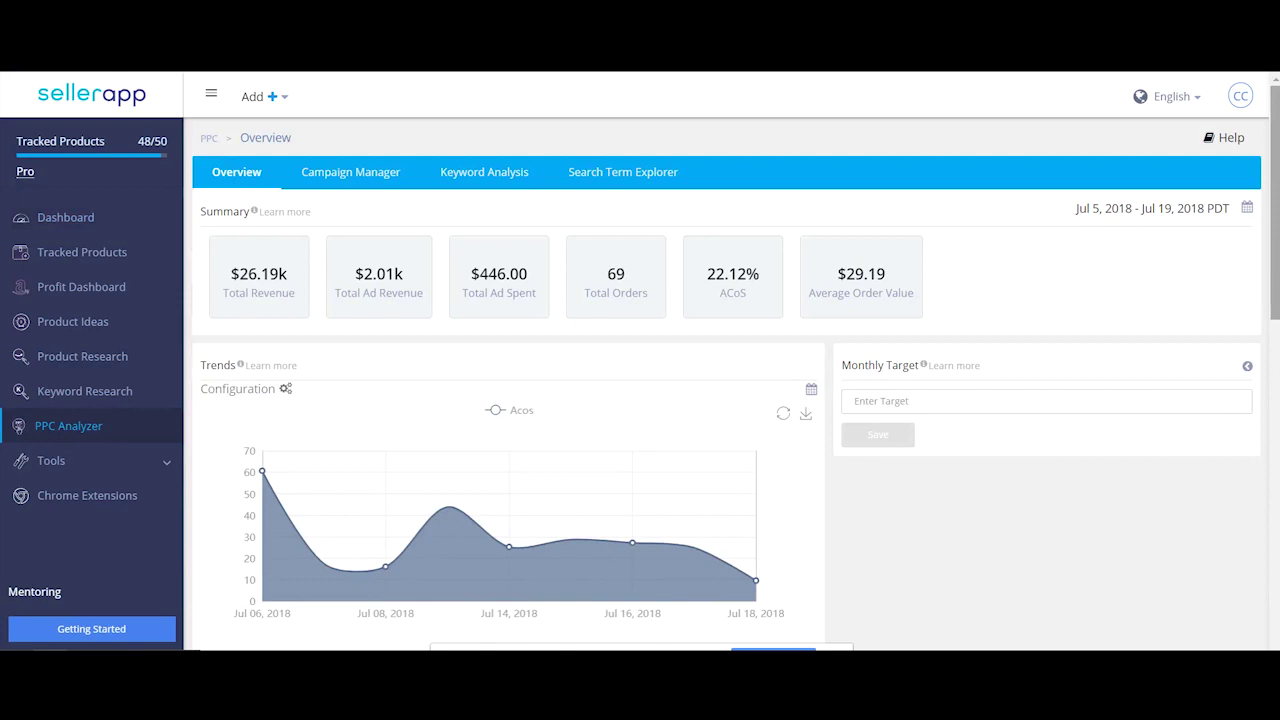
Examine the overview's summary figures: Total Revenue, Total Ad Revenue, Total Ad Spent, Total Orders, ACoS and Average Order Value.
left_click(206, 210)
left_click(293, 300)
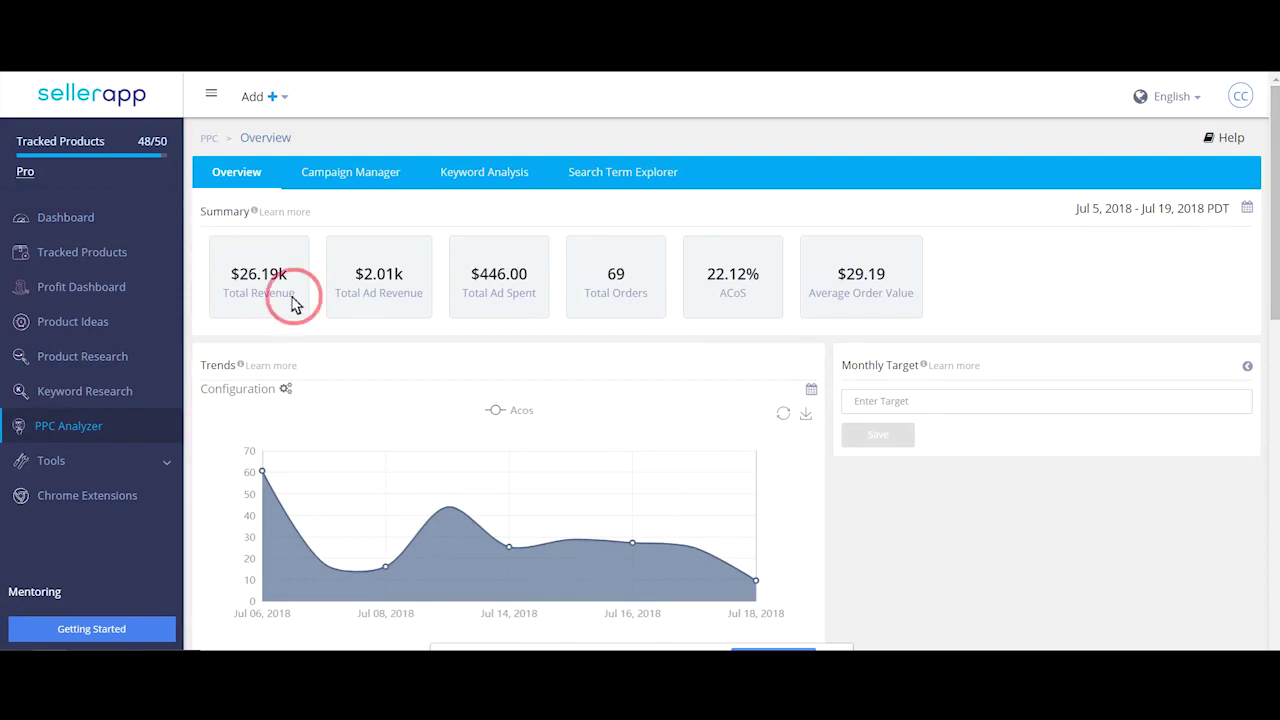
left_click_drag(293, 300, 222, 292)
left_click(1097, 284)
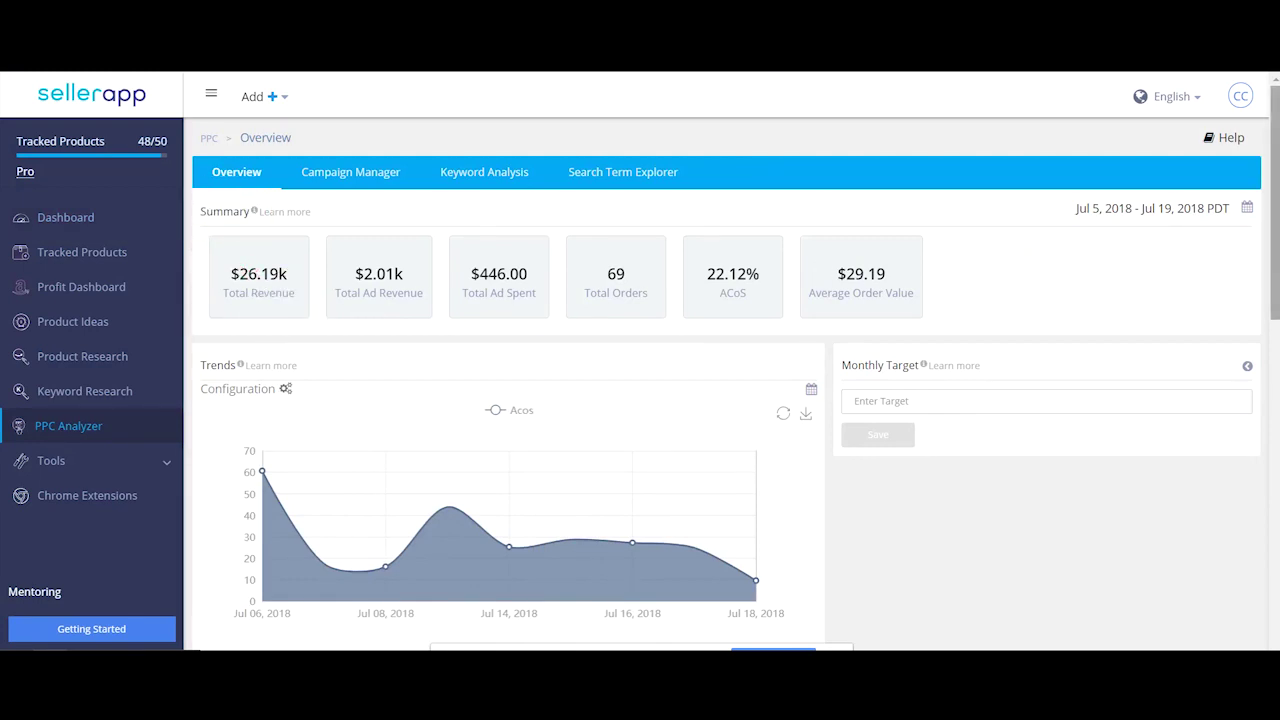
left_click_drag(543, 297, 462, 297)
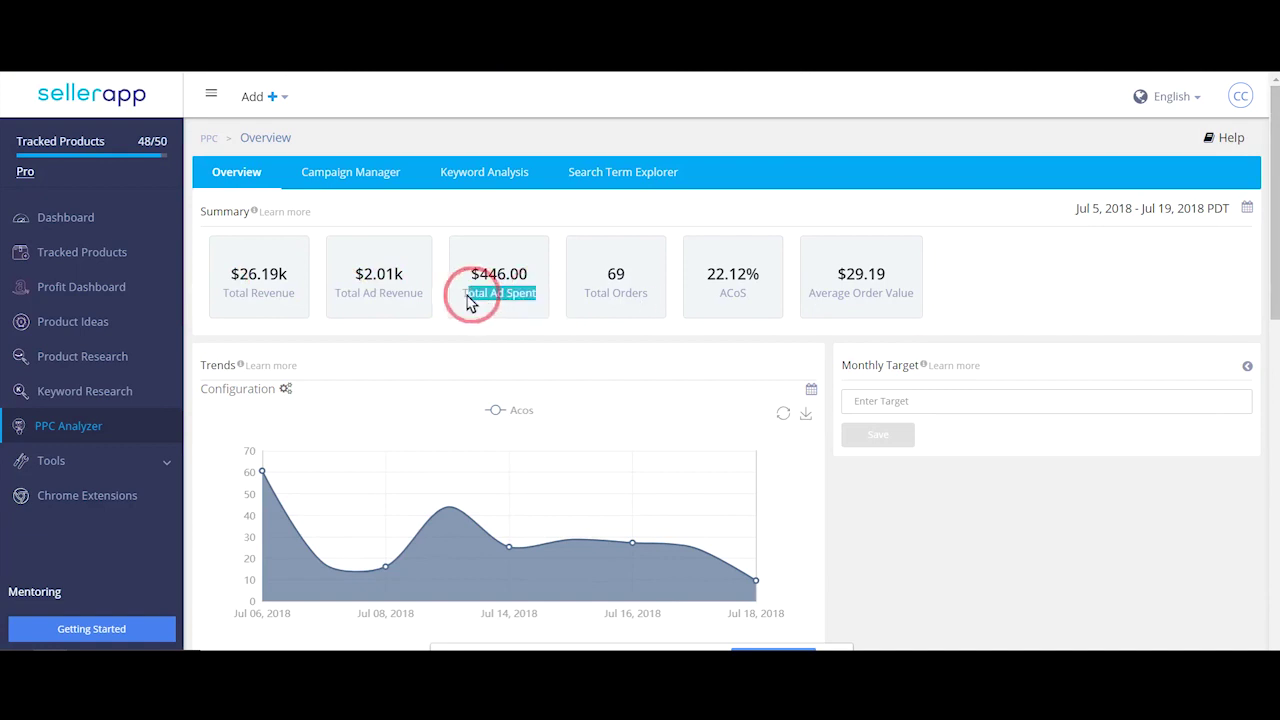
left_click(1032, 295)
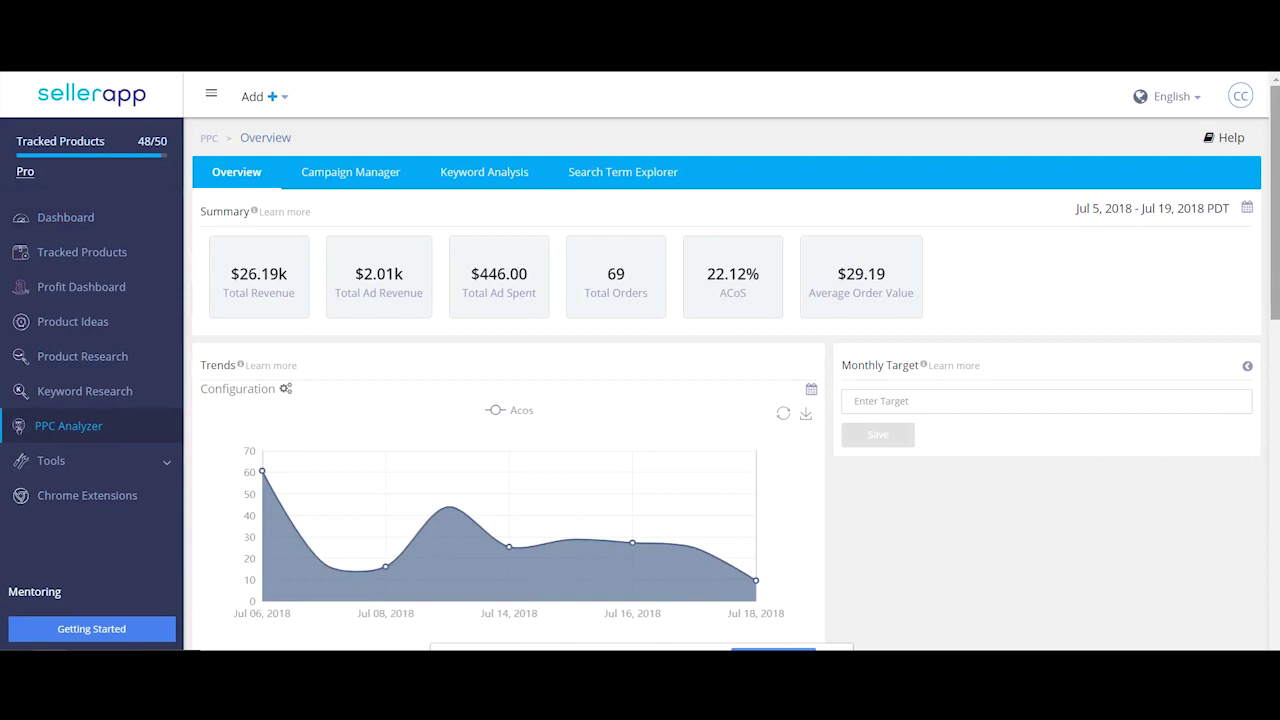
left_click_drag(661, 300, 572, 300)
left_click(971, 280)
left_click_drag(750, 298, 718, 298)
left_click(949, 286)
left_click_drag(923, 294, 811, 297)
left_click(1047, 302)
Inspect the daily ACoS points in the Trends chart and set its period to one month, then three months.
scroll(1268, 266, "down", 2)
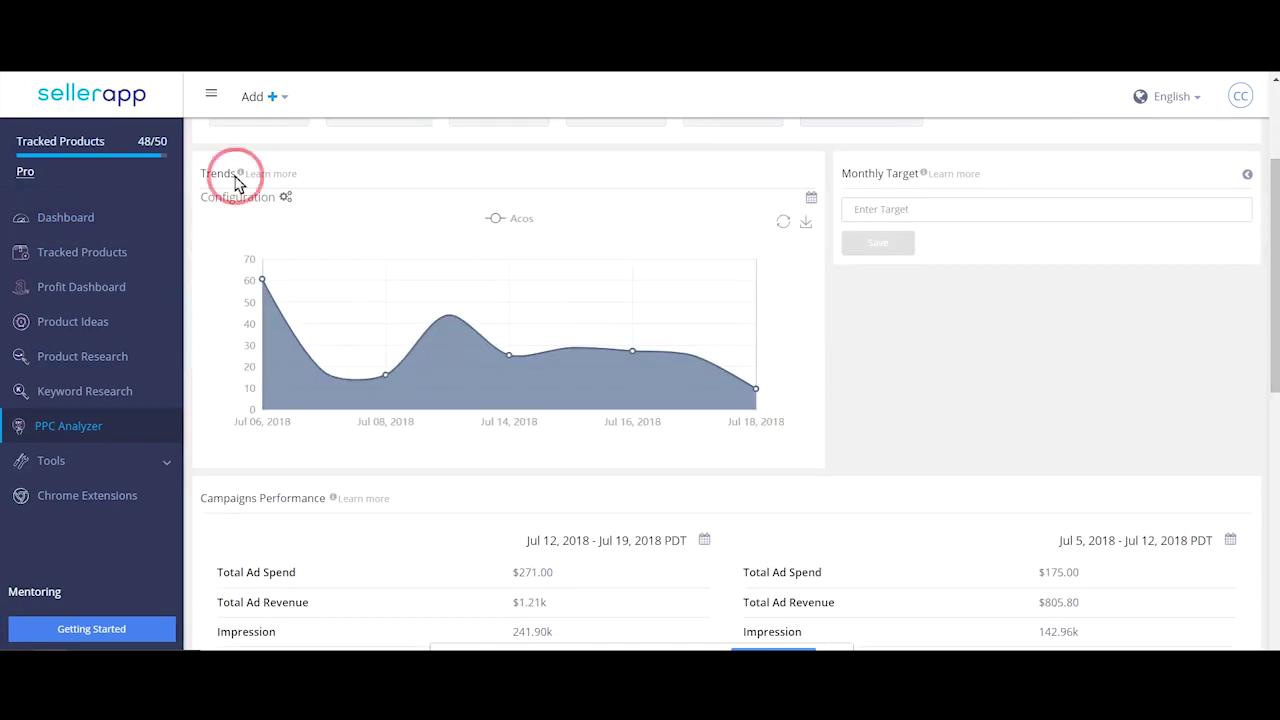
mouse_move(240, 175)
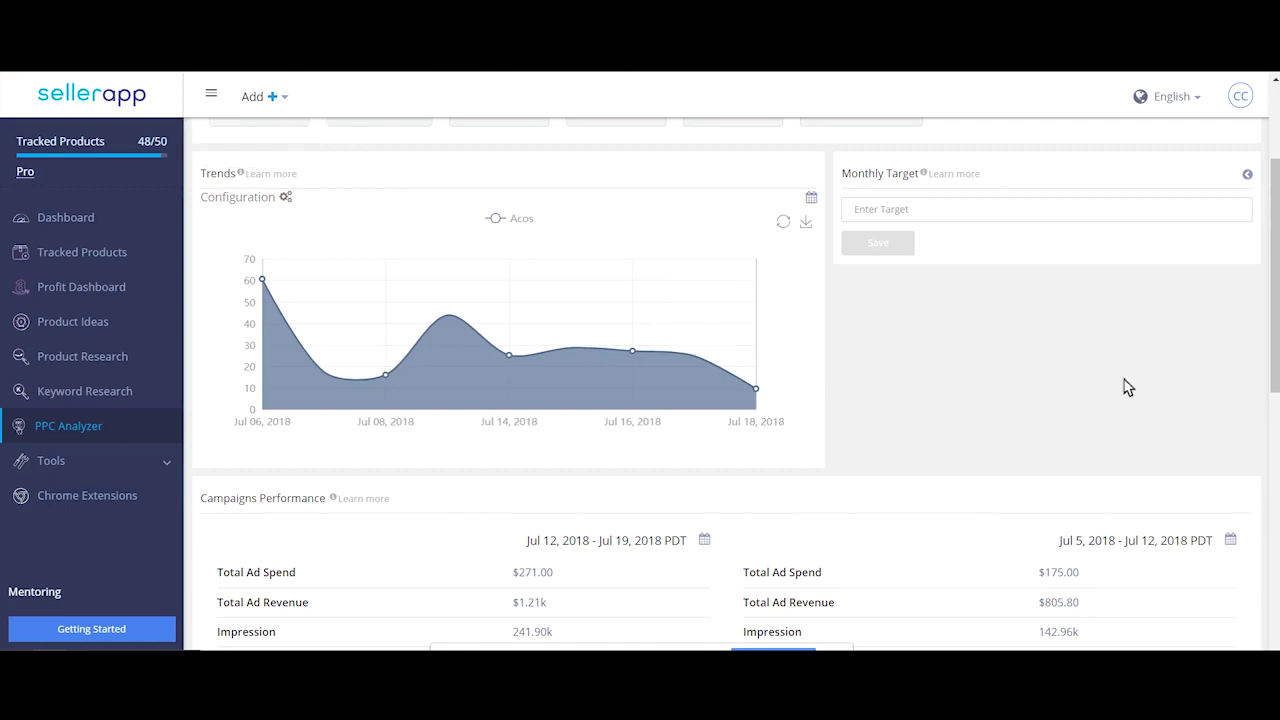
mouse_move(358, 372)
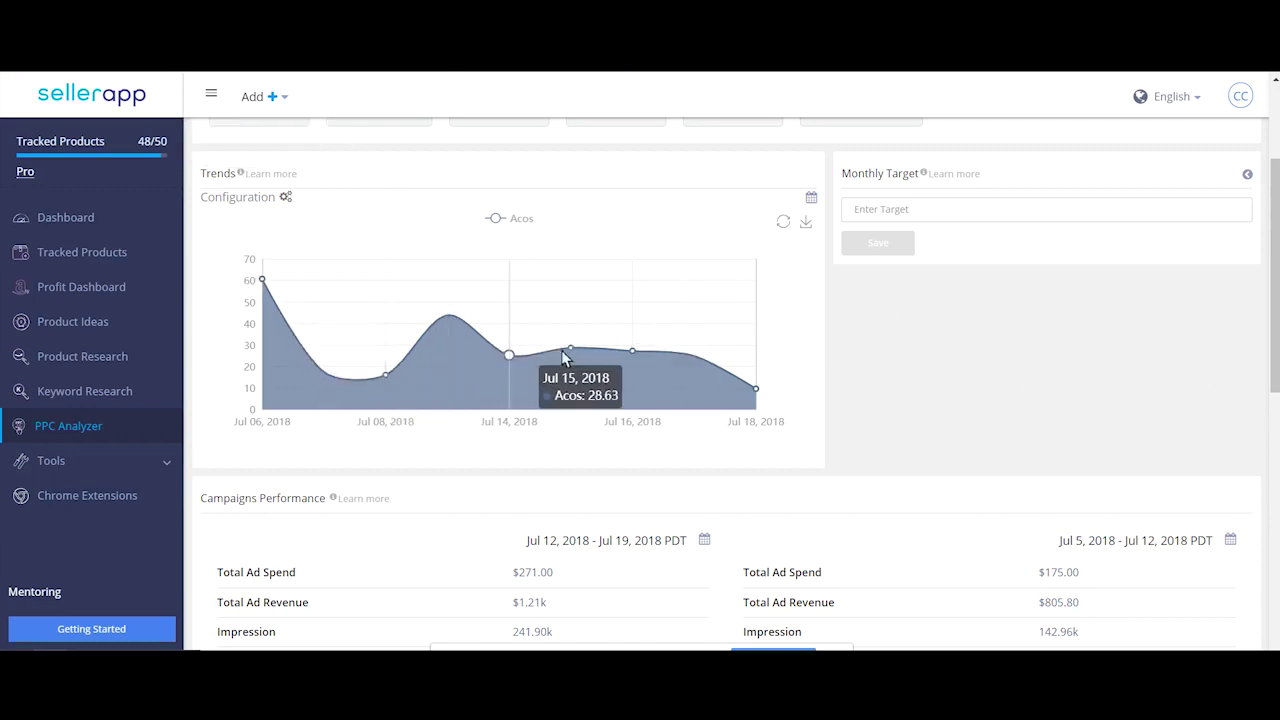
mouse_move(270, 287)
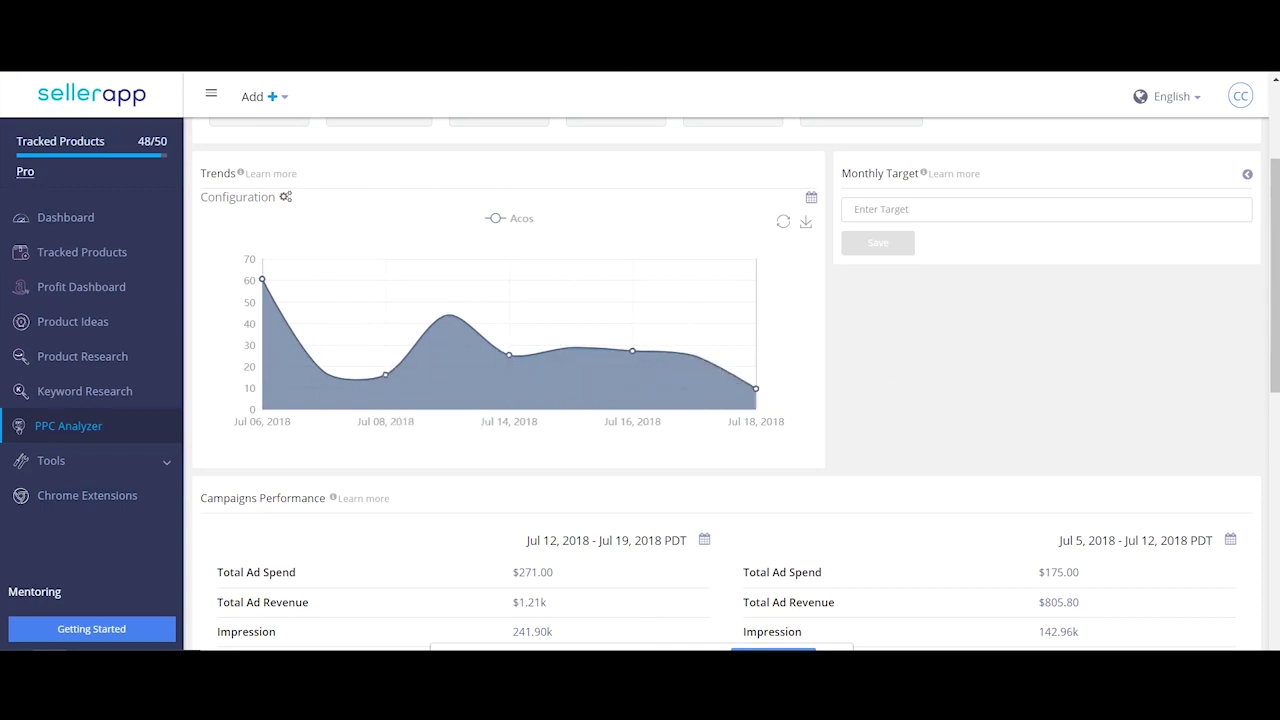
left_click(811, 197)
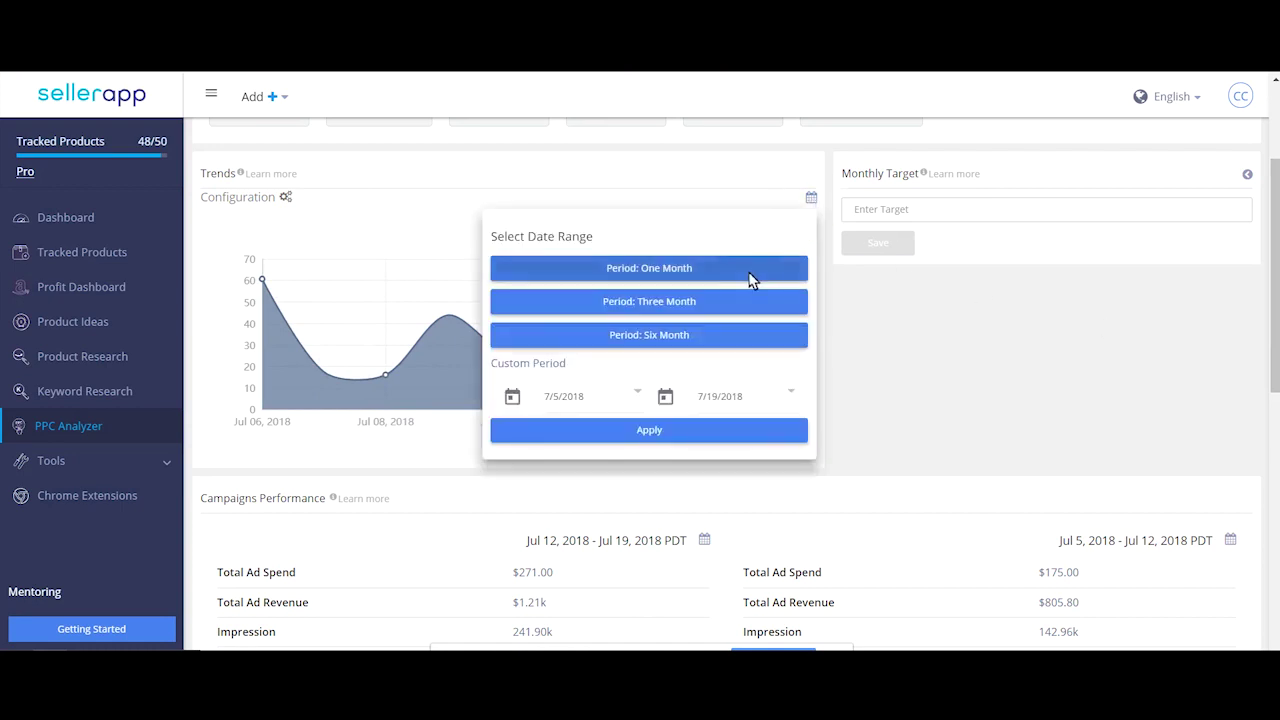
left_click(749, 277)
left_click(811, 197)
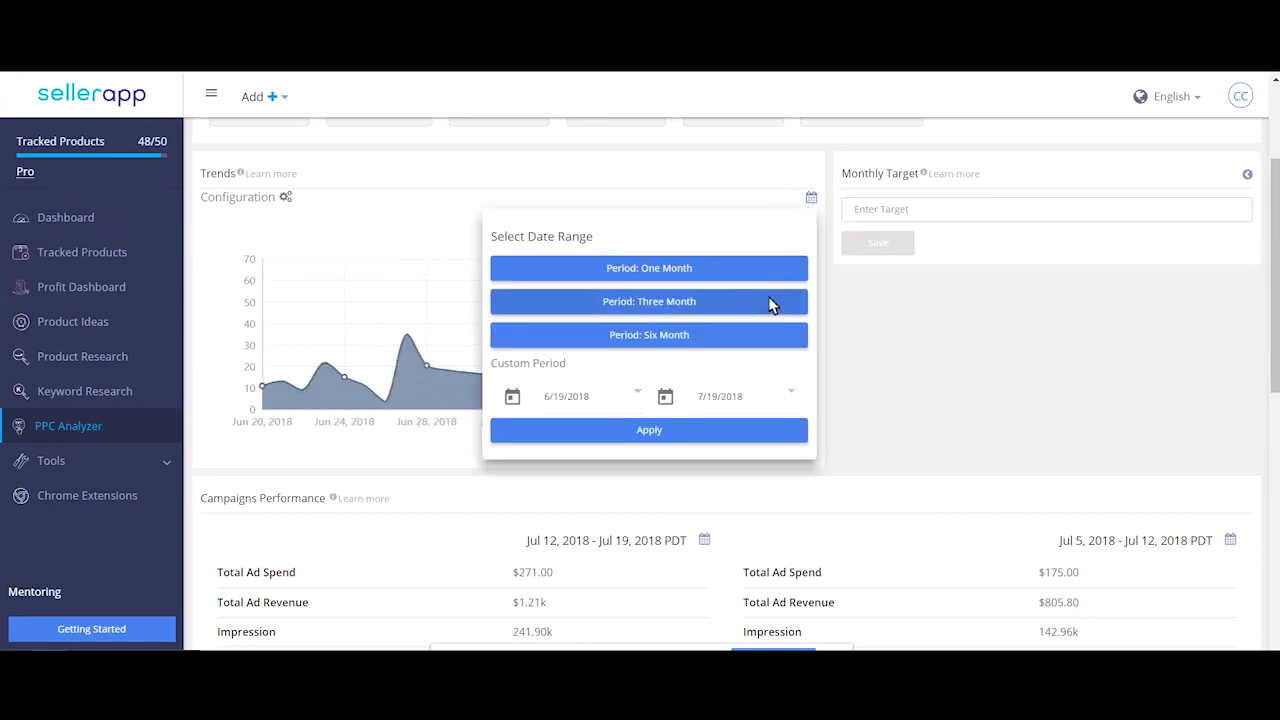
left_click(771, 300)
Examine the Campaigns Performance section comparing two date ranges and read its description.
left_click_drag(1275, 280, 1270, 383)
left_click_drag(322, 220, 200, 226)
left_click(1178, 276)
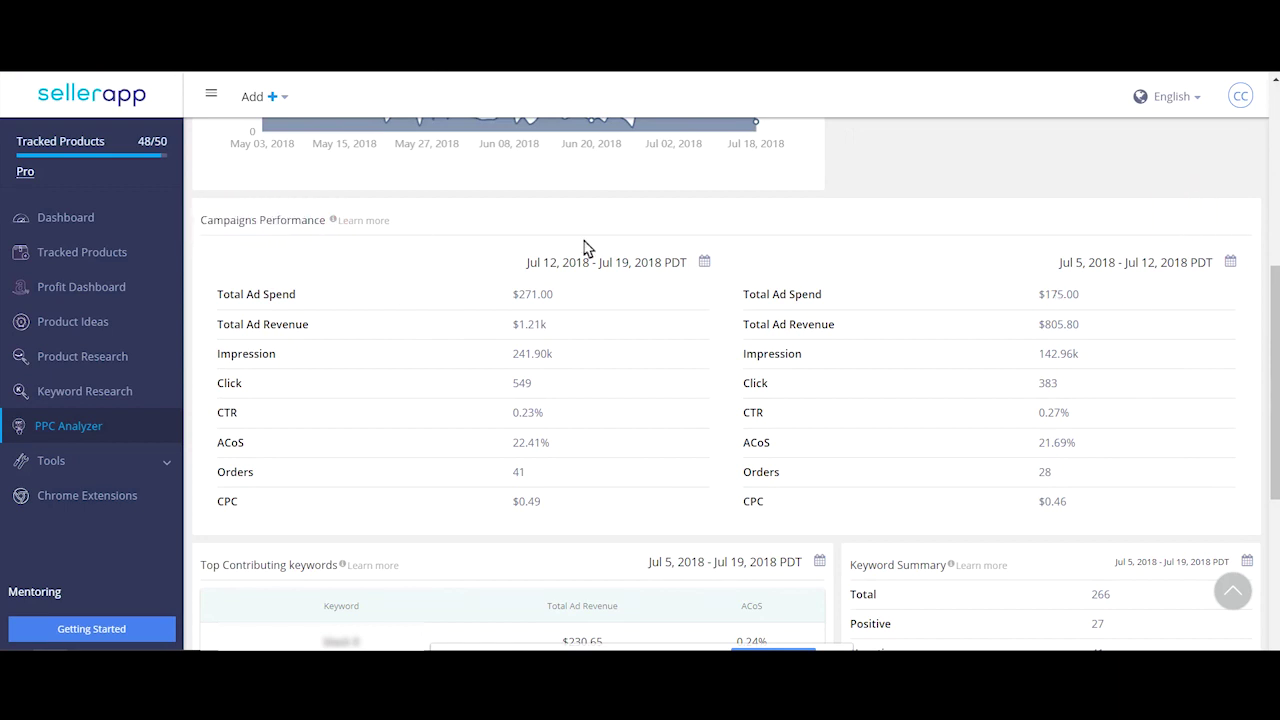
mouse_move(334, 222)
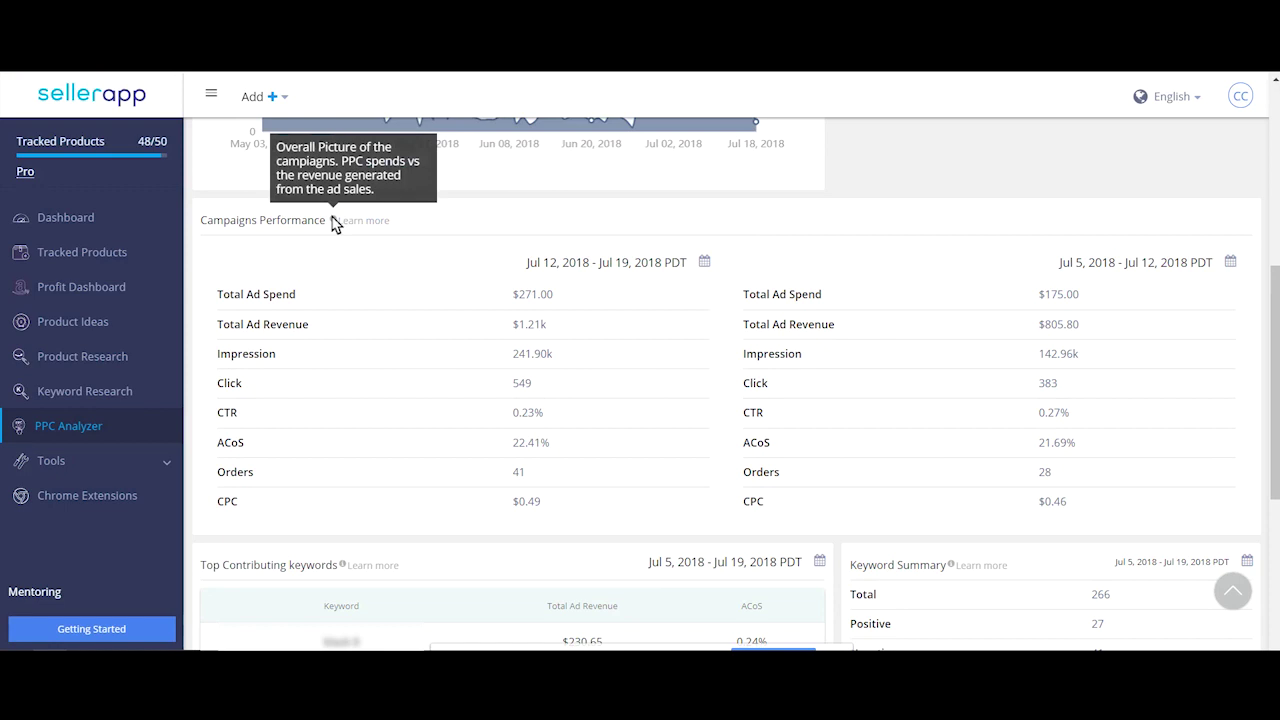
Examine the Top Contributing keywords table and the Keyword Summary, including its description and the Outlier category.
scroll(1209, 228, "down", 3)
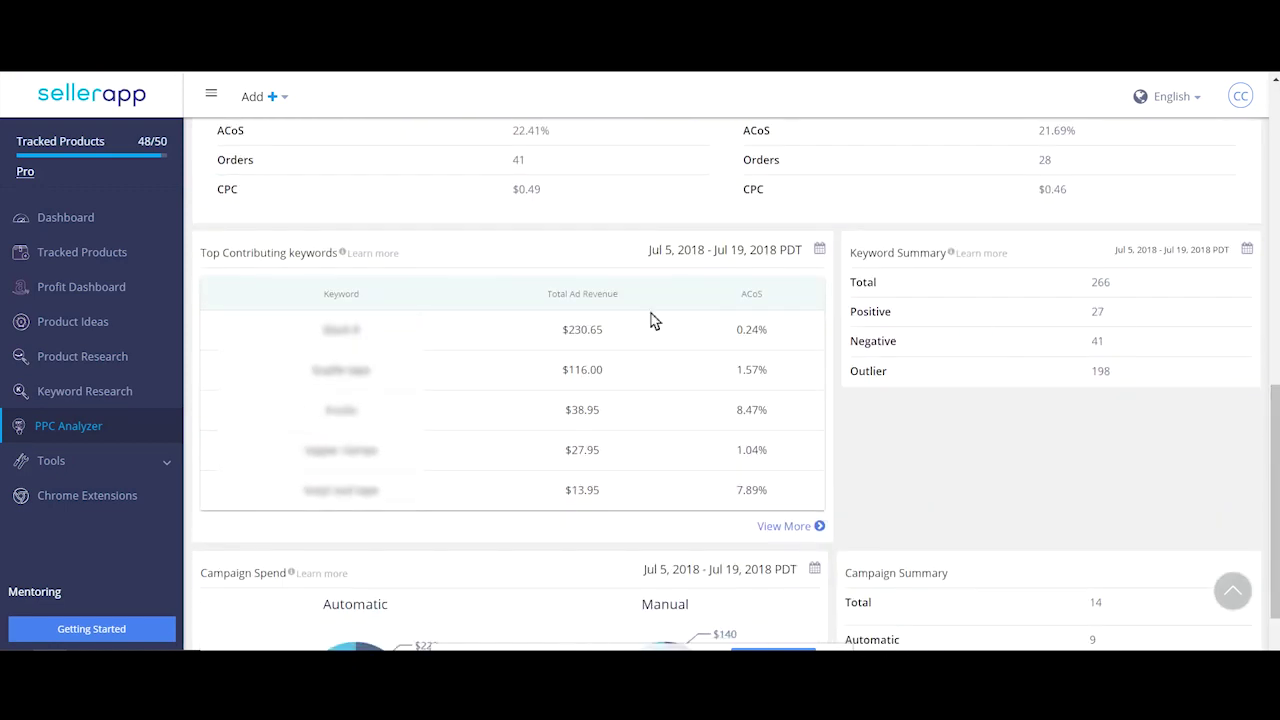
left_click_drag(204, 257, 337, 259)
left_click(964, 230)
left_click_drag(849, 254, 943, 262)
left_click(1234, 374)
mouse_move(952, 254)
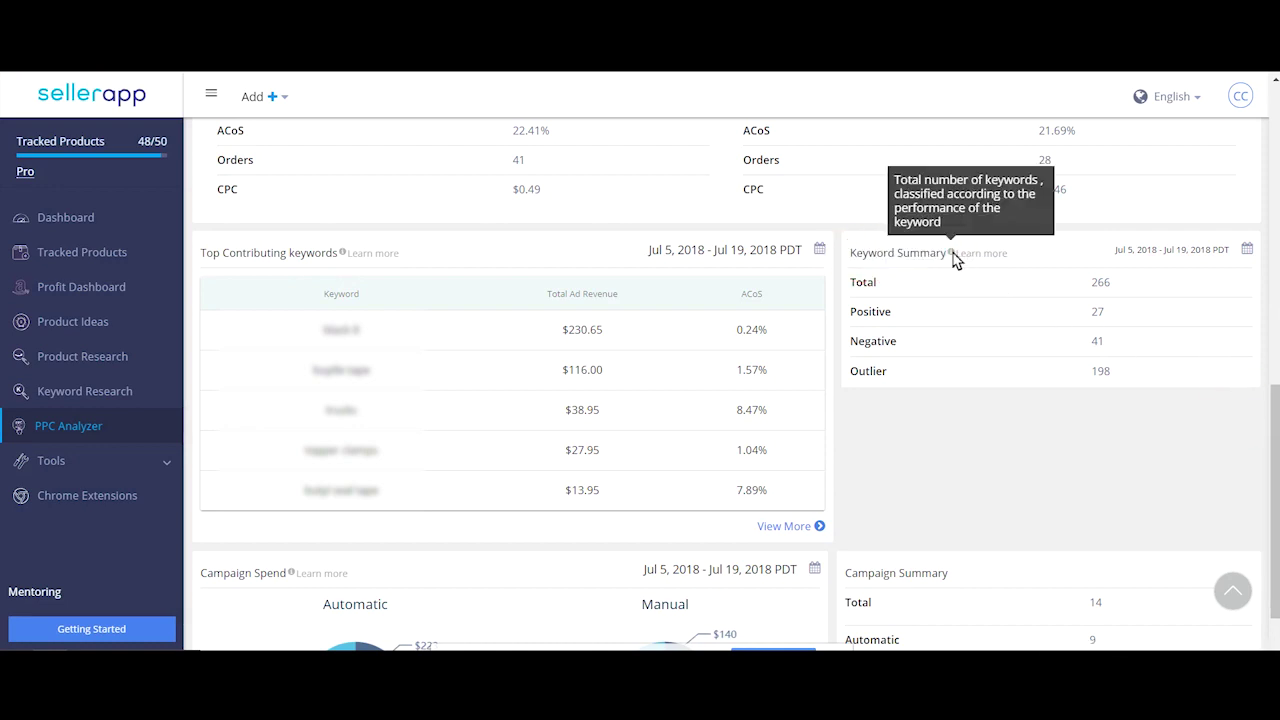
double_click(864, 372)
left_click(962, 429)
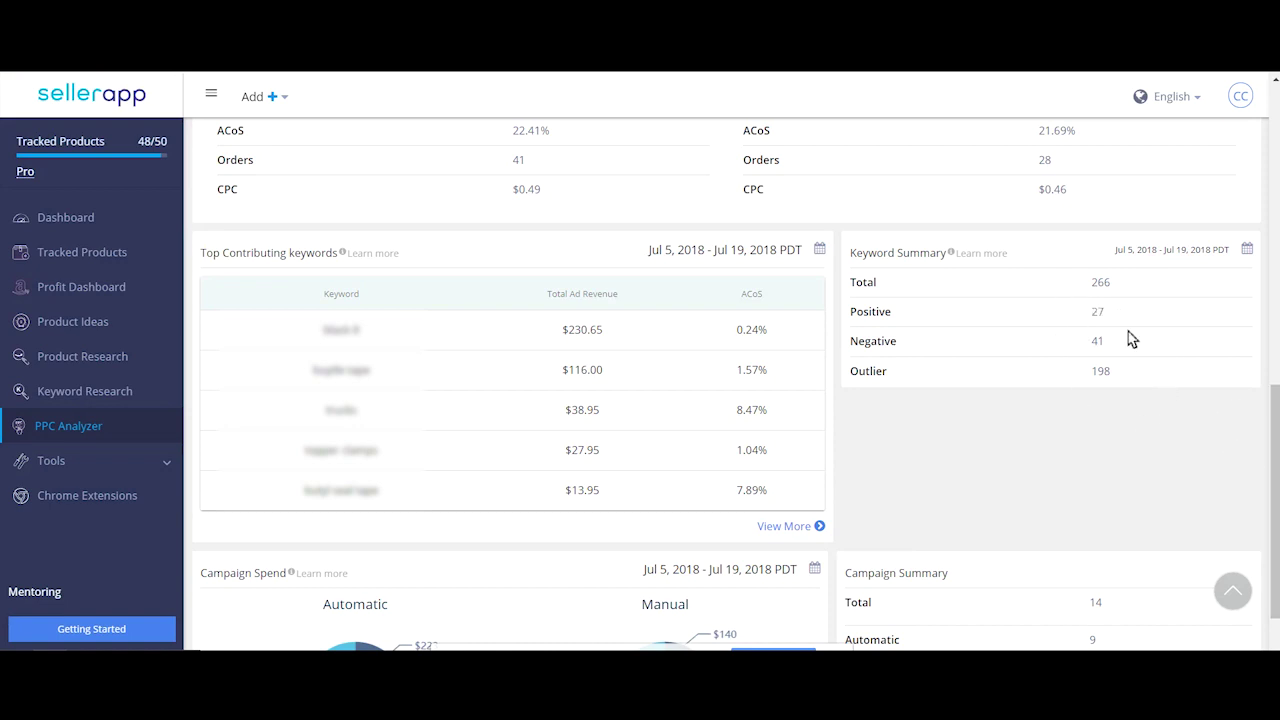
Examine the automatic and manual Campaign Spend charts and the Total, Automatic and Manual entries of the Campaign Summary.
left_click_drag(1274, 392, 1274, 440)
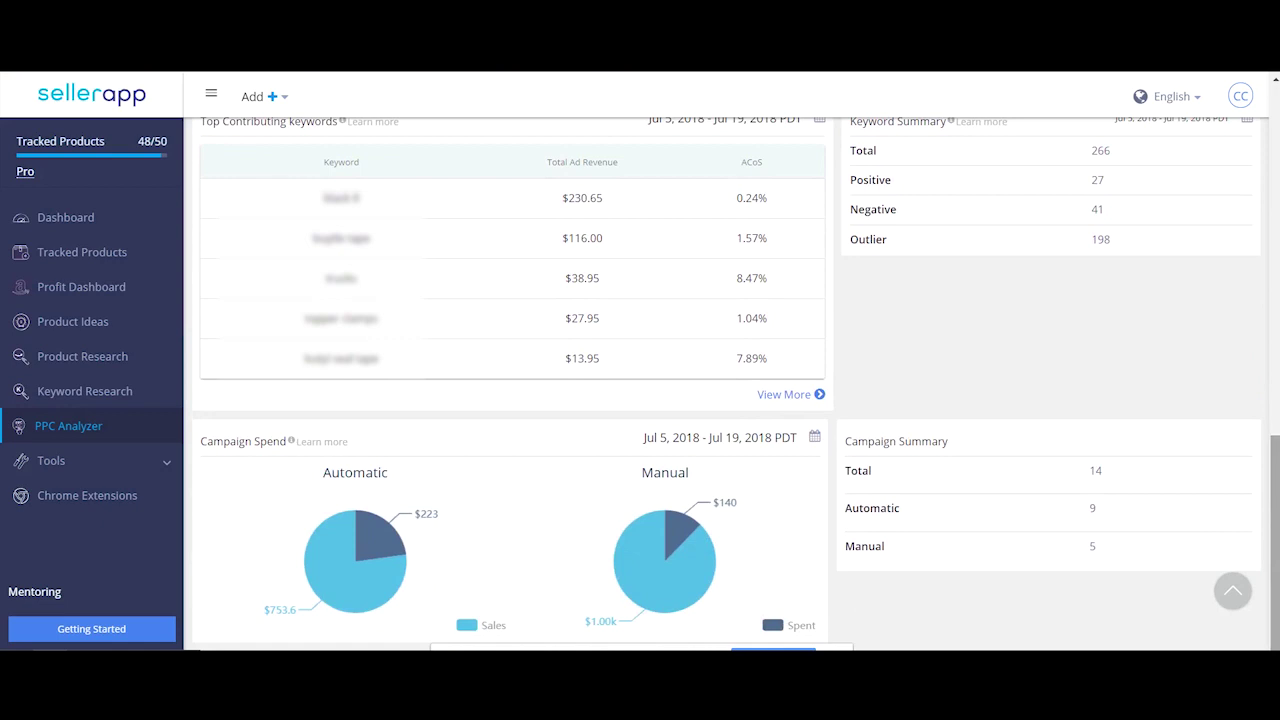
left_click(343, 476)
left_click_drag(643, 474, 694, 480)
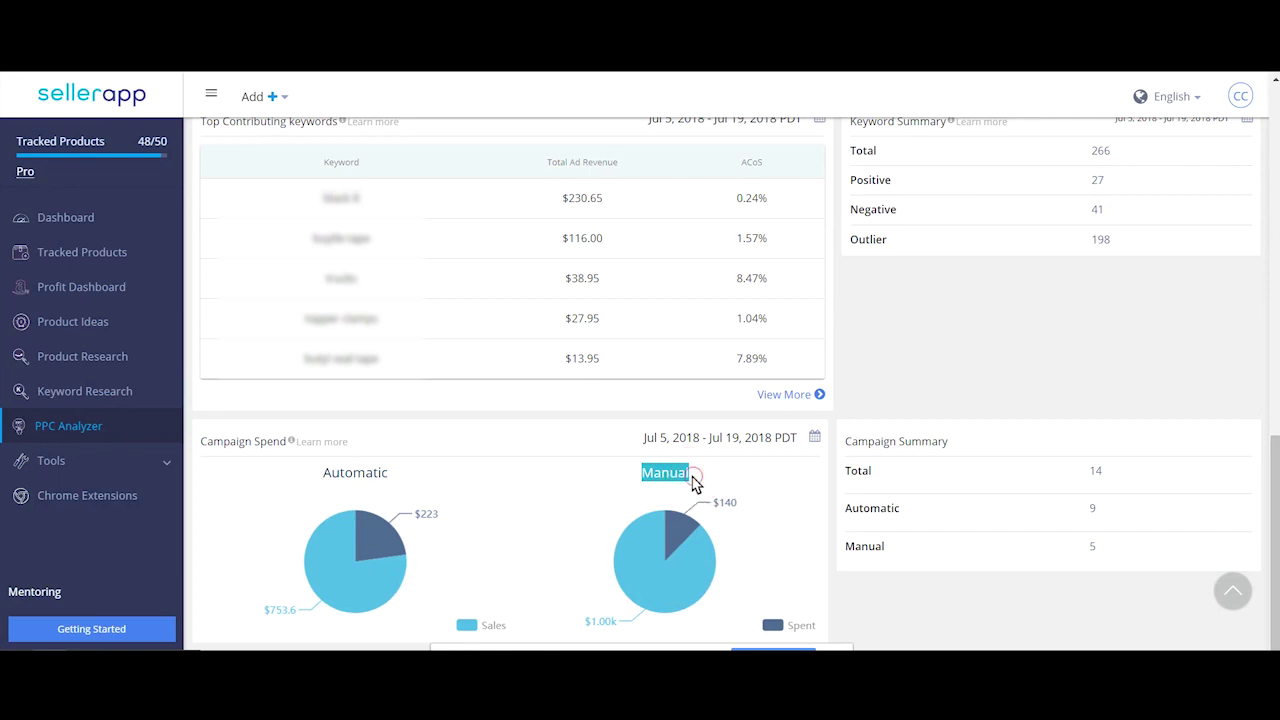
left_click(950, 597)
left_click_drag(948, 443, 849, 447)
left_click(1026, 581)
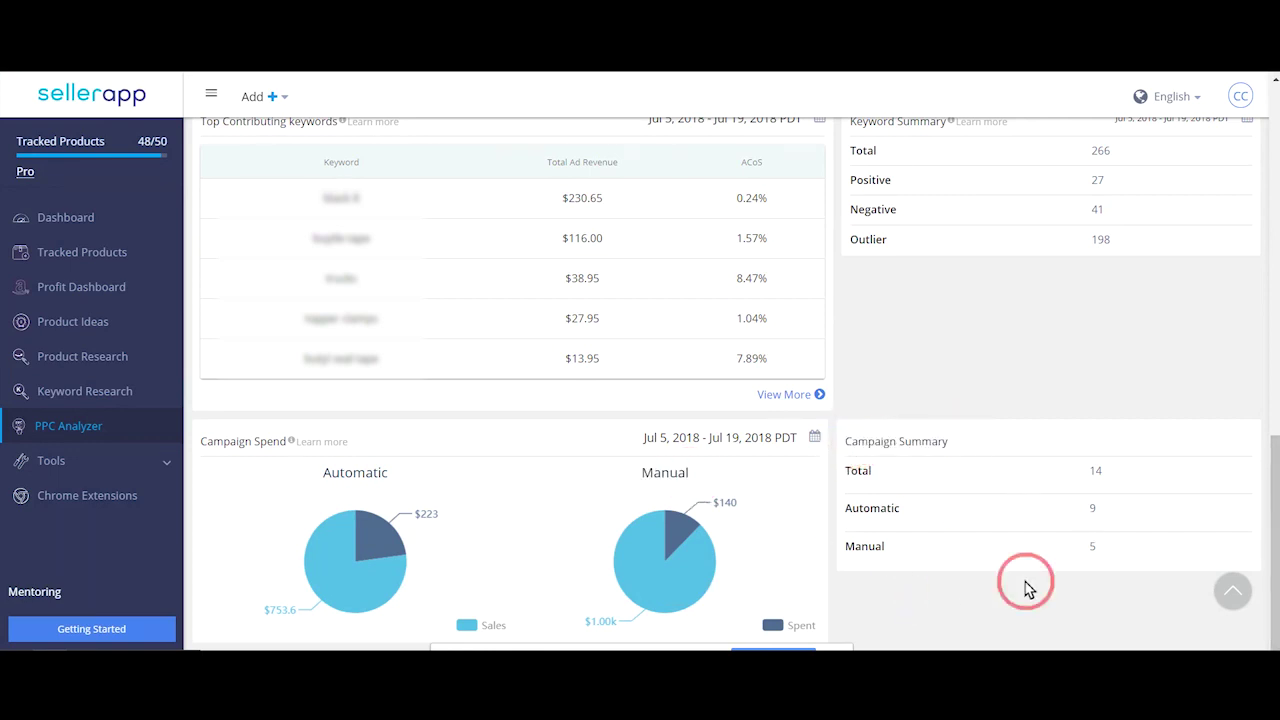
double_click(857, 471)
left_click(957, 629)
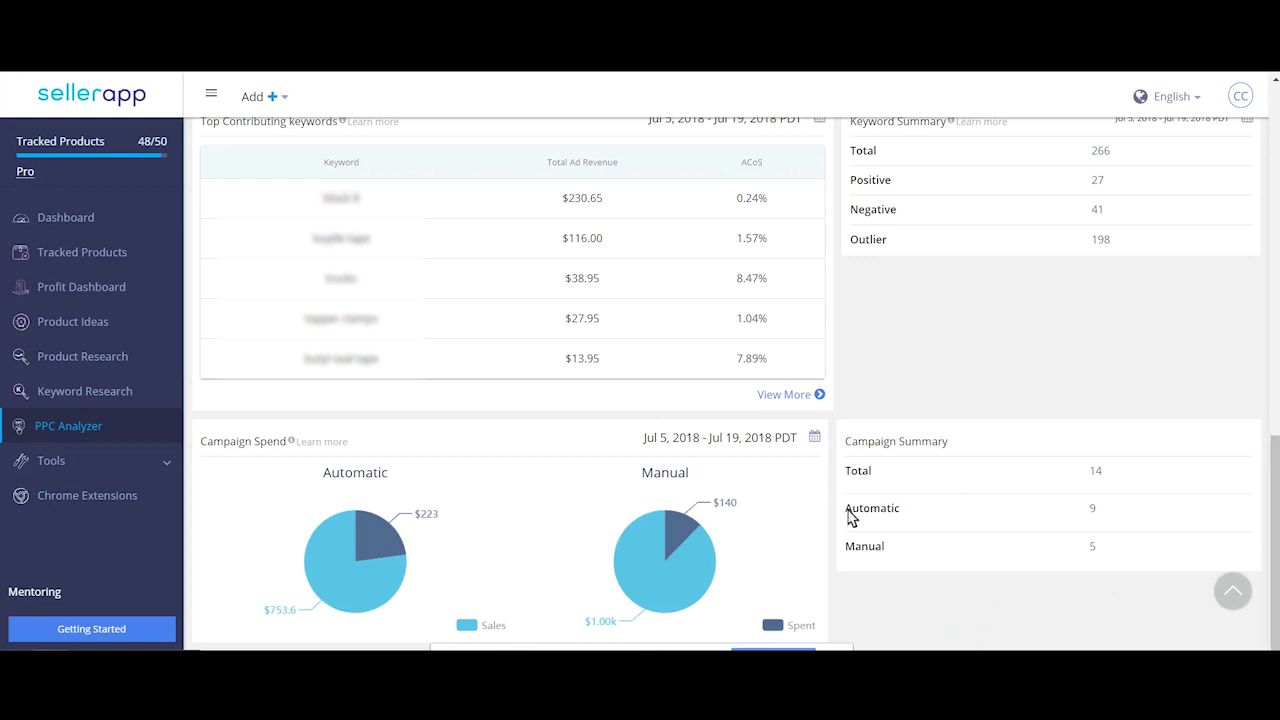
left_click_drag(846, 508, 908, 510)
left_click(943, 603)
left_click_drag(846, 551, 891, 551)
left_click(934, 631)
Open the Campaign Manager and review its summary figures from Campaigns through ACoS.
left_click(1268, 600)
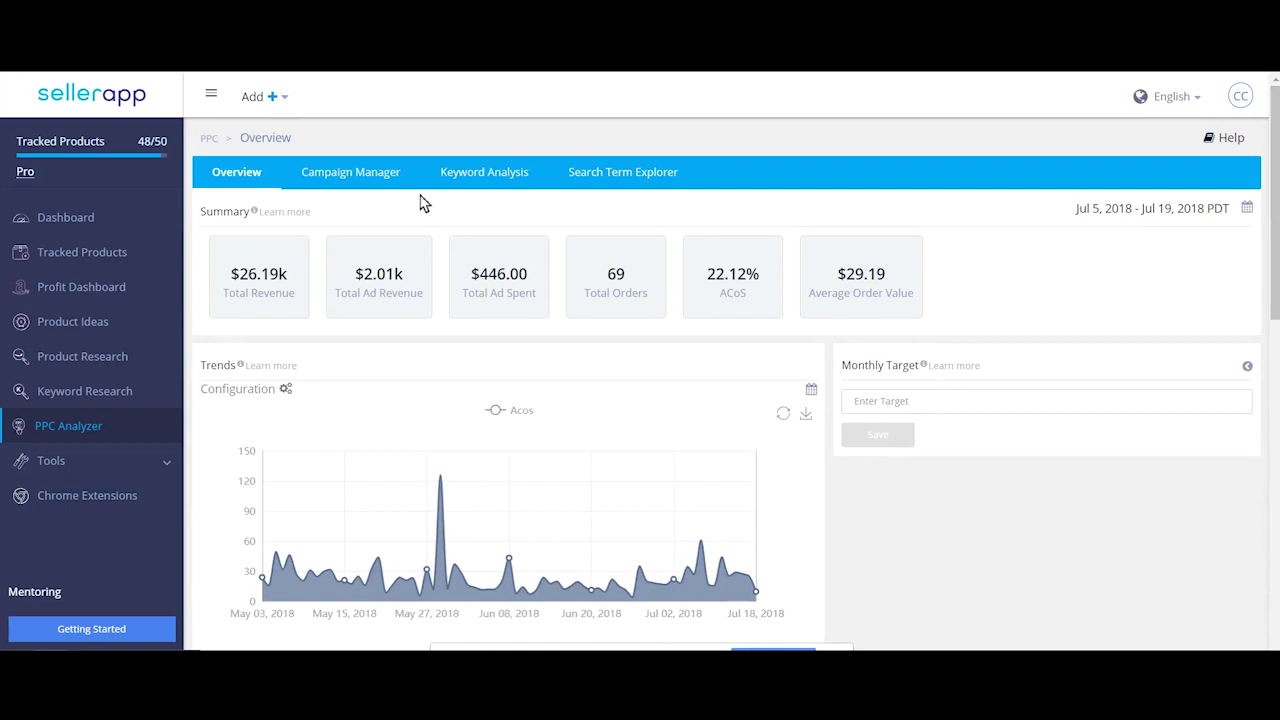
left_click(360, 178)
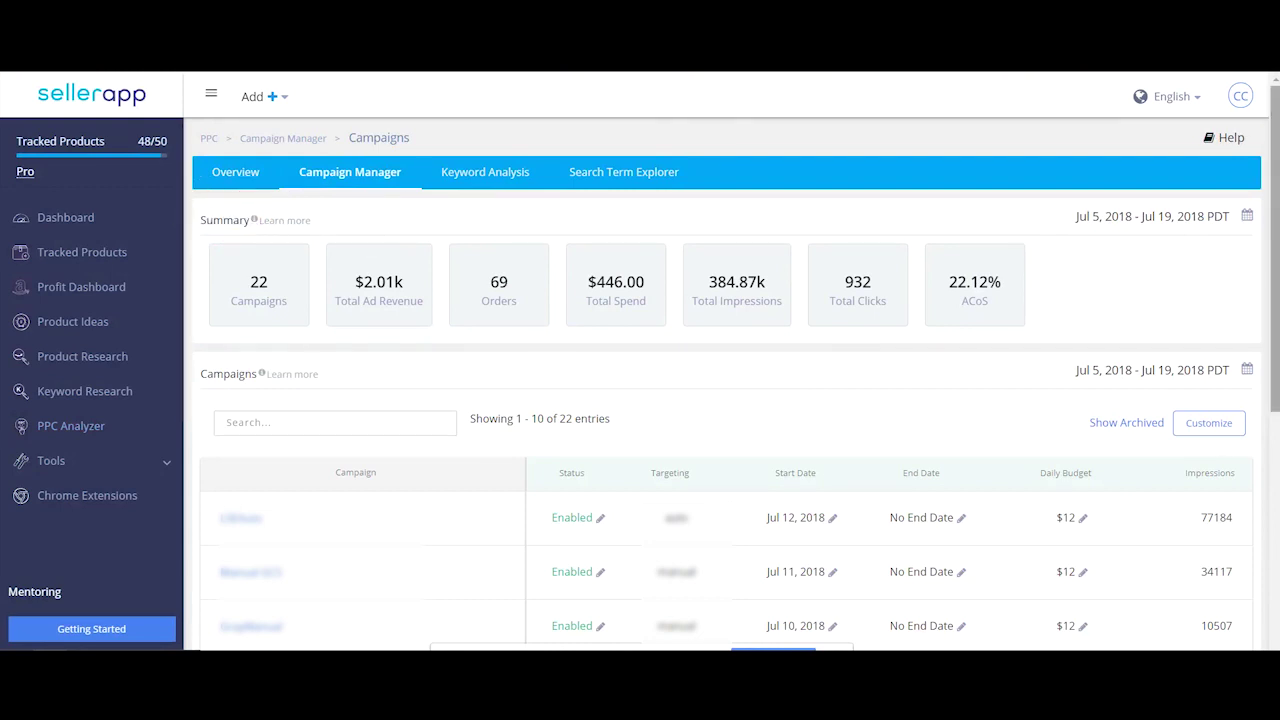
mouse_move(254, 221)
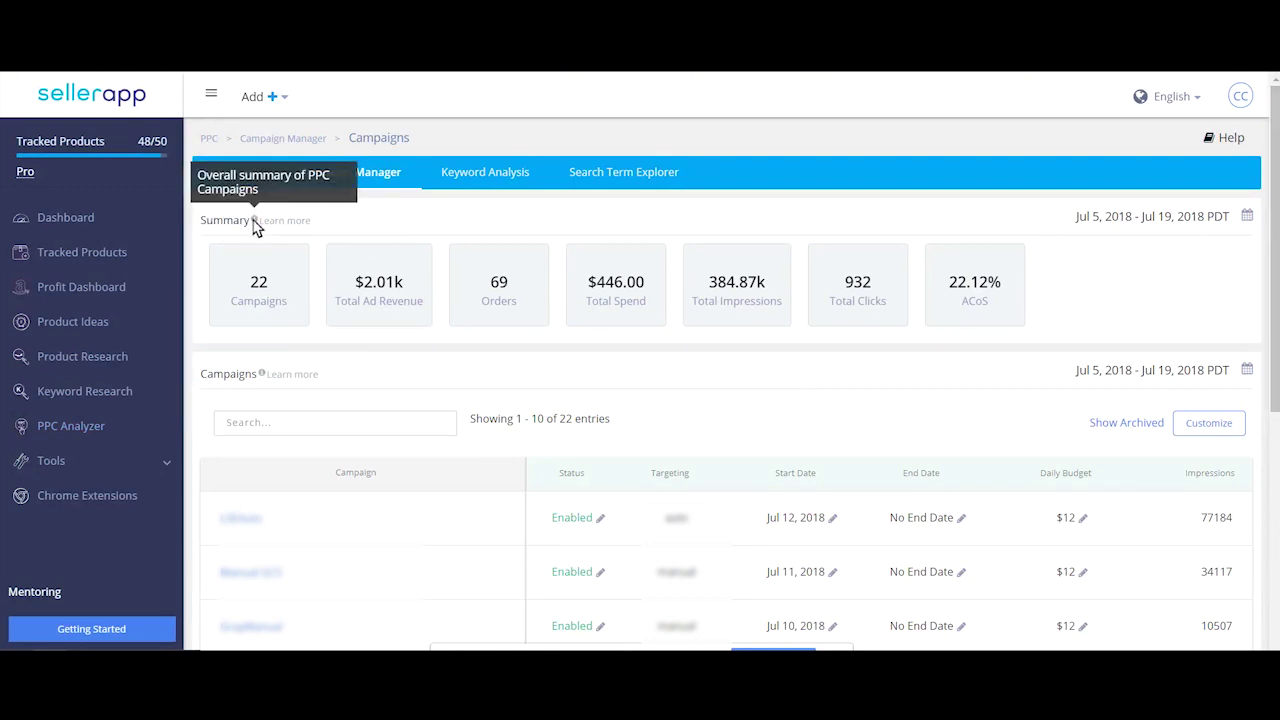
left_click_drag(232, 306, 995, 300)
left_click(1000, 215)
Examine the Campaigns table below the summary and read its description.
scroll(700, 350, "down", 1)
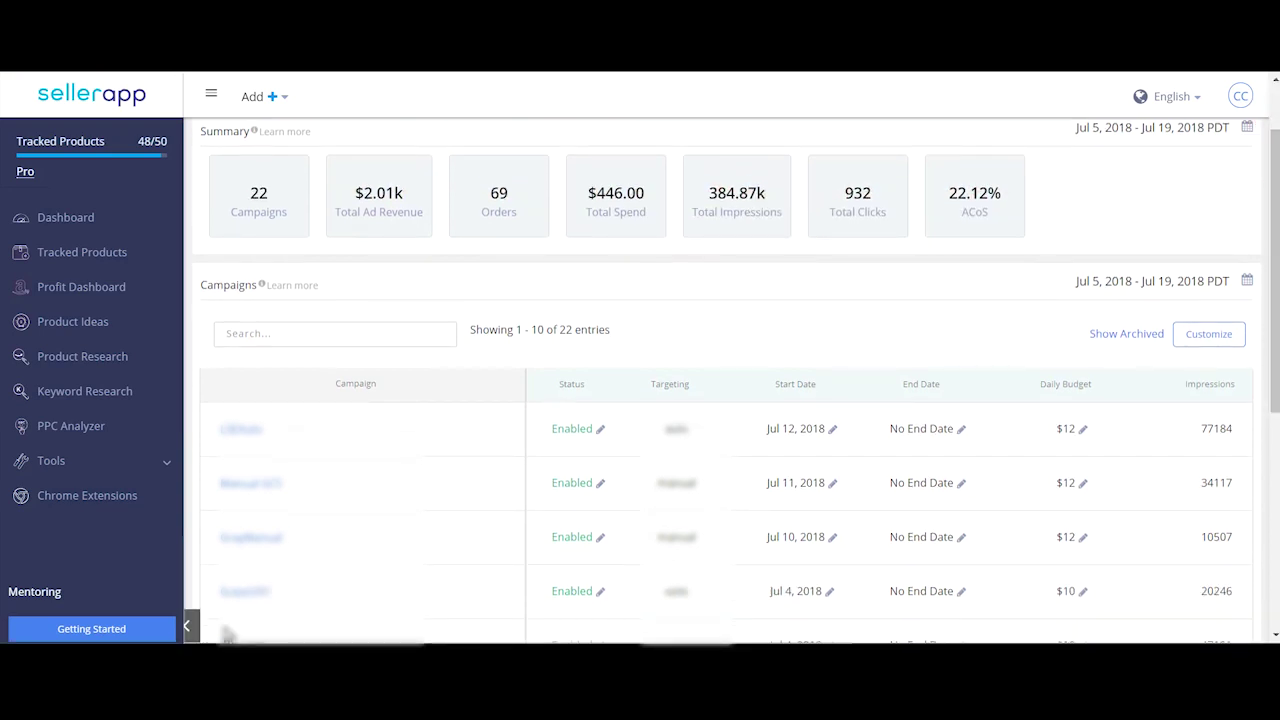
left_click_drag(200, 286, 251, 288)
left_click(464, 293)
mouse_move(262, 288)
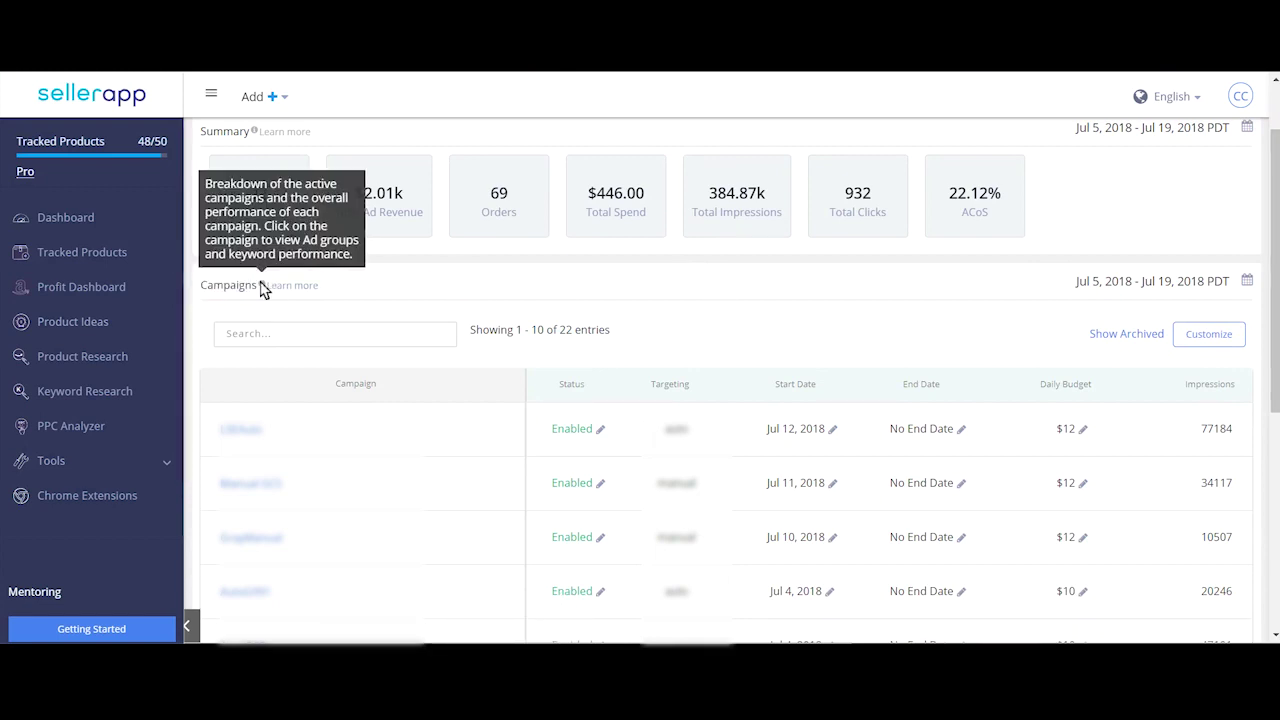
Sort the Campaigns table in turn by Campaign, Status, Start Date, End Date and Daily Budget.
double_click(355, 385)
double_click(577, 386)
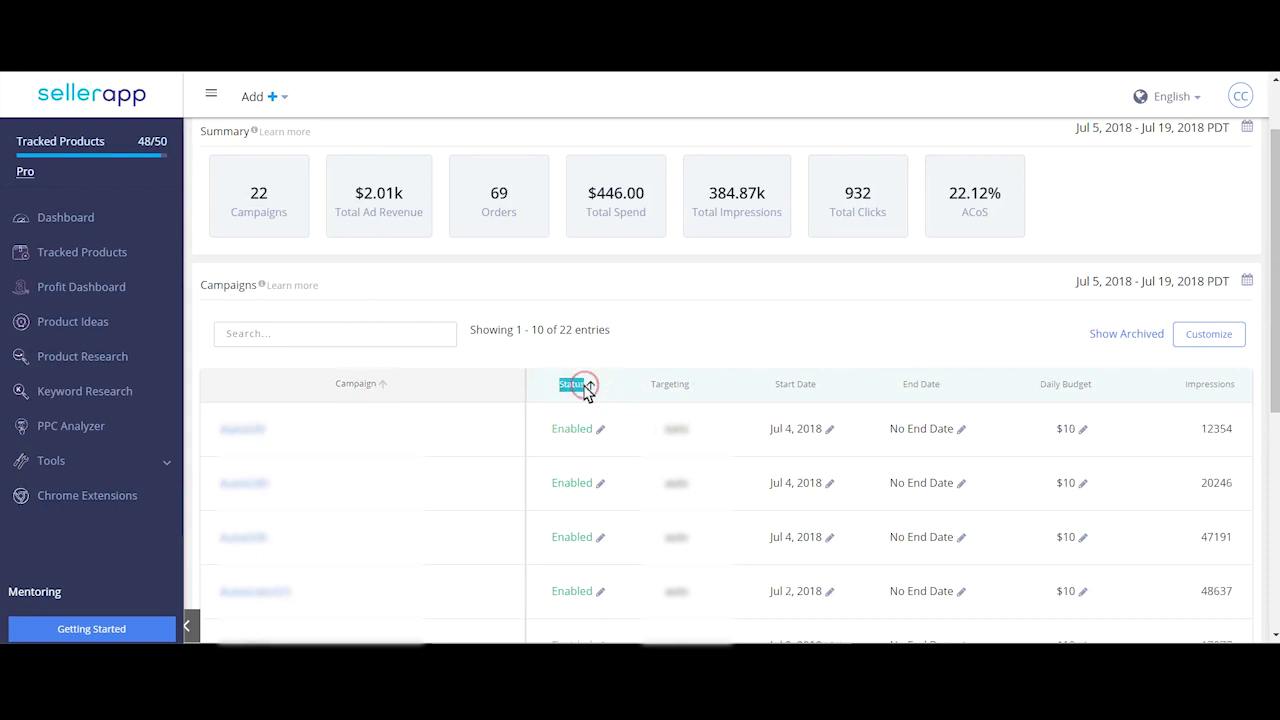
double_click(790, 385)
double_click(922, 384)
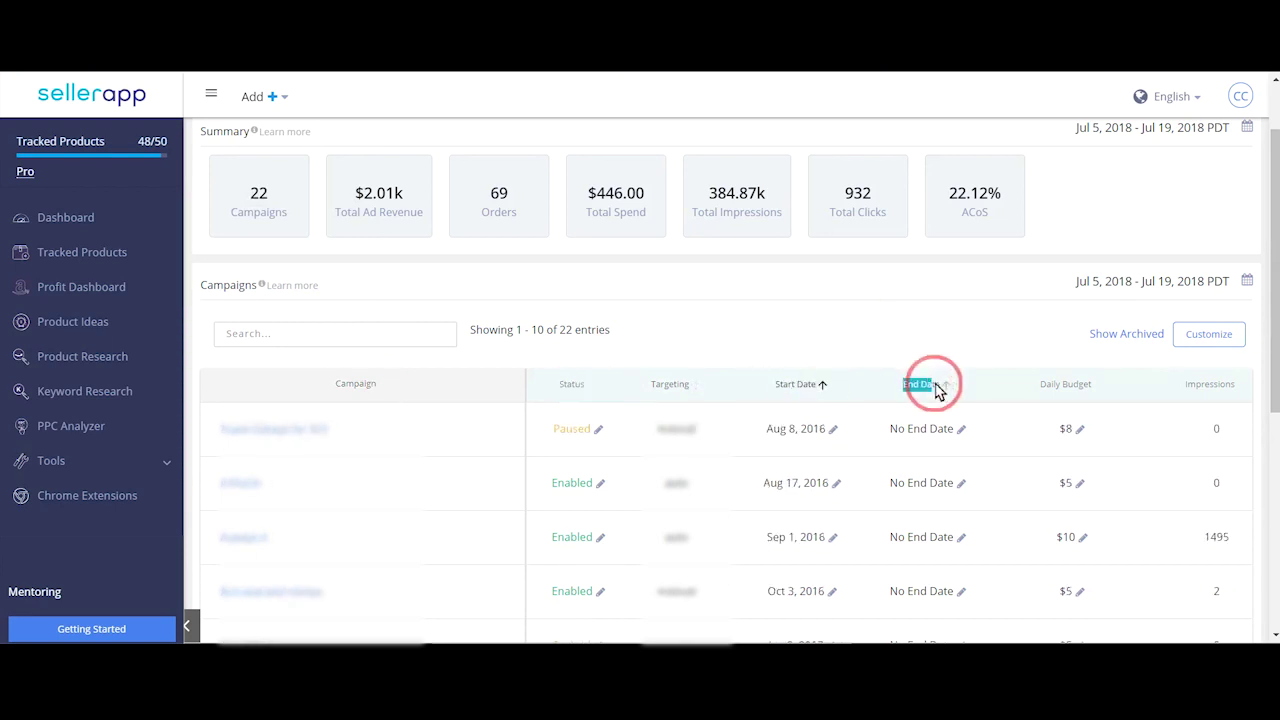
double_click(1045, 386)
Sort the Campaigns table by Impressions, Clicks and Spend in turn.
scroll(1000, 360, "right", 5)
double_click(963, 385)
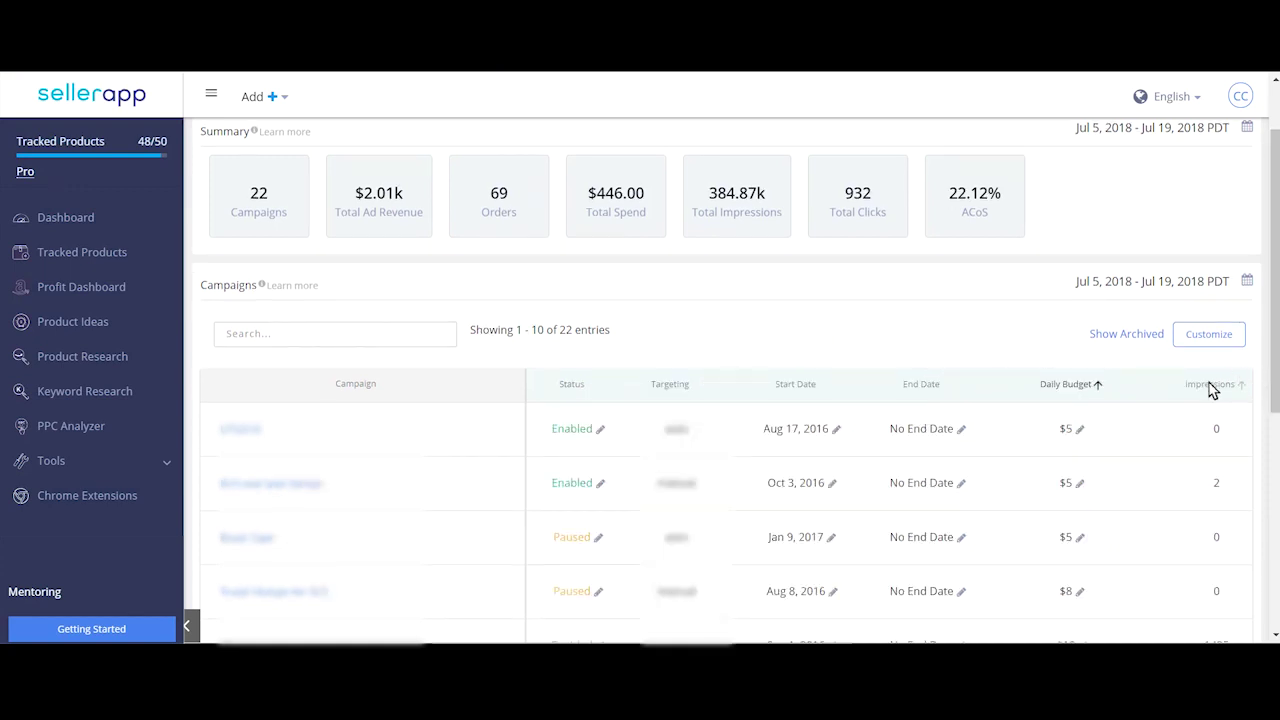
left_click(1226, 386)
left_click(713, 388)
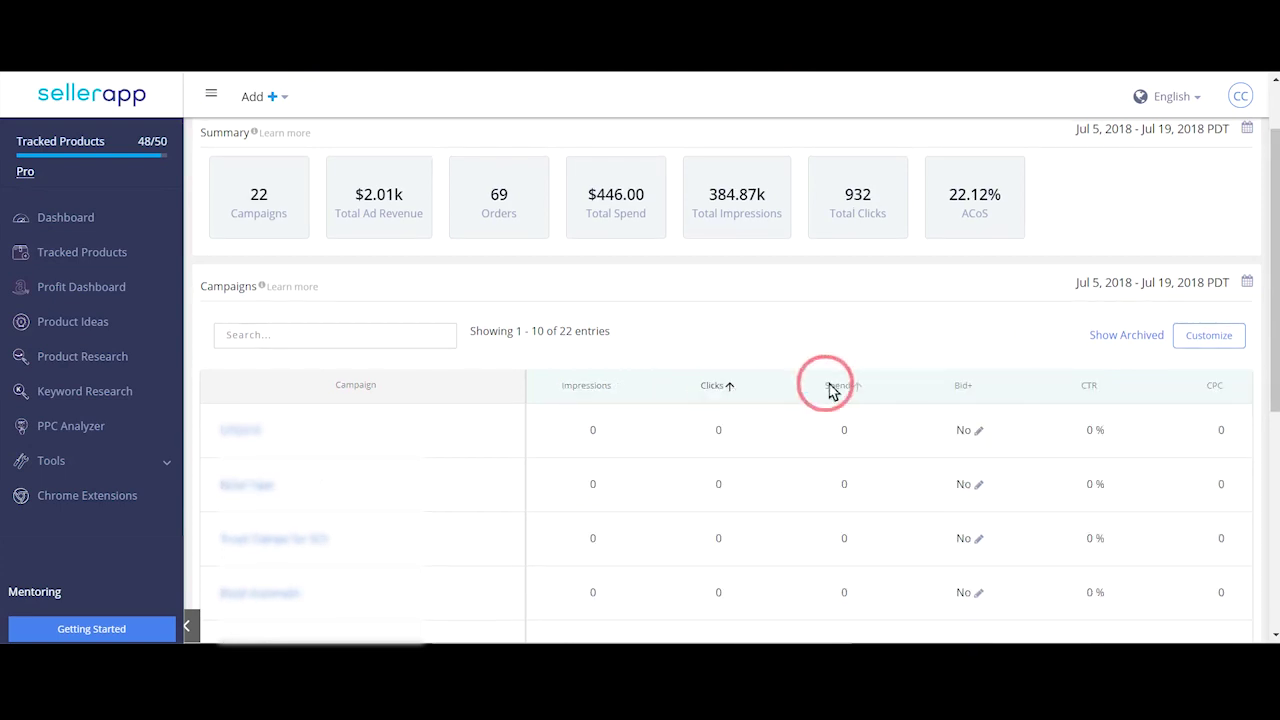
scroll(848, 388, "right", 3)
Sort the Campaigns table by ACoS in descending order and open the LSEAuto campaign.
left_click(930, 388)
double_click(1171, 389)
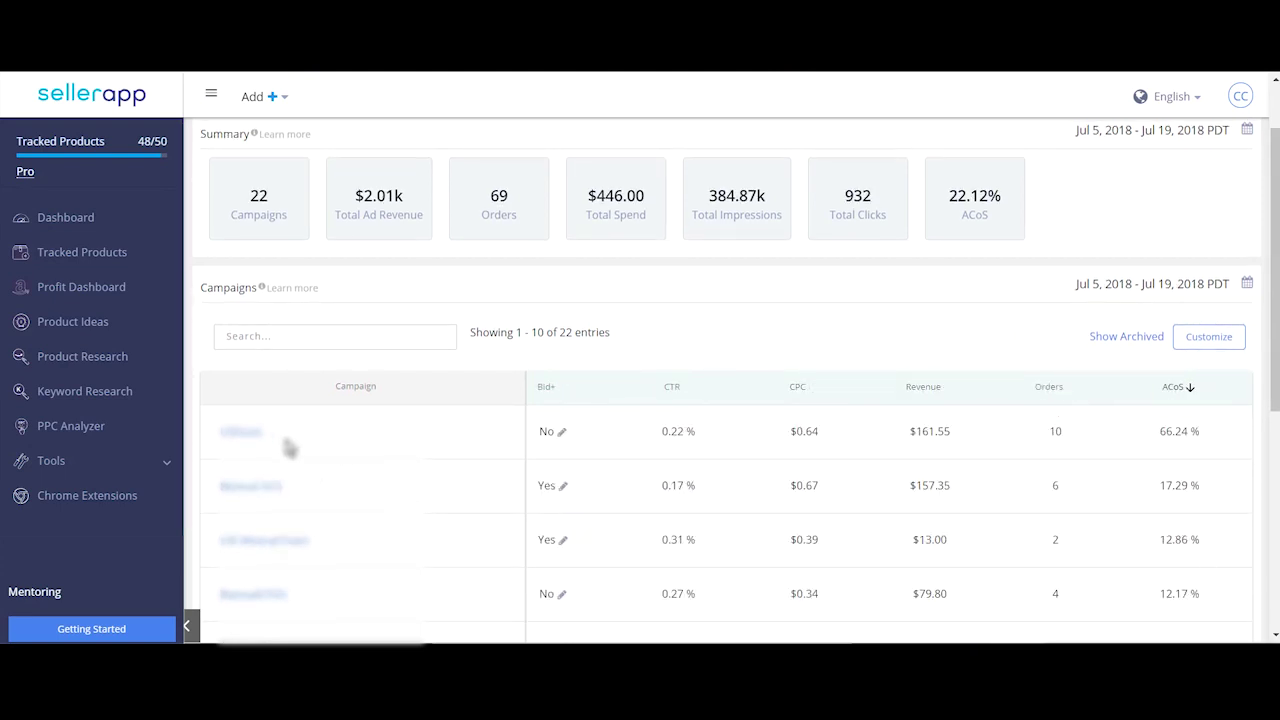
left_click(240, 432)
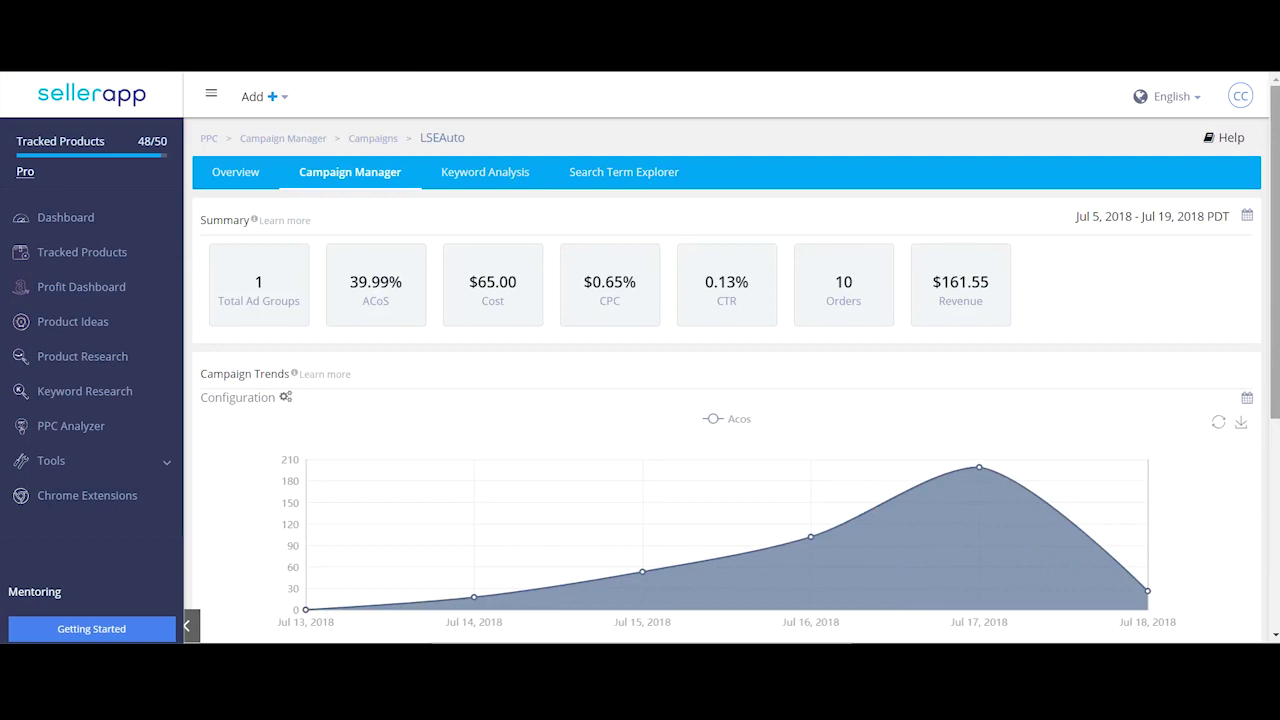
Examine the LSEAuto campaign's summary figures: Total Ad Groups, ACoS, Cost, CPC, CTR, Orders and Revenue.
left_click_drag(218, 300, 296, 306)
left_click(311, 260)
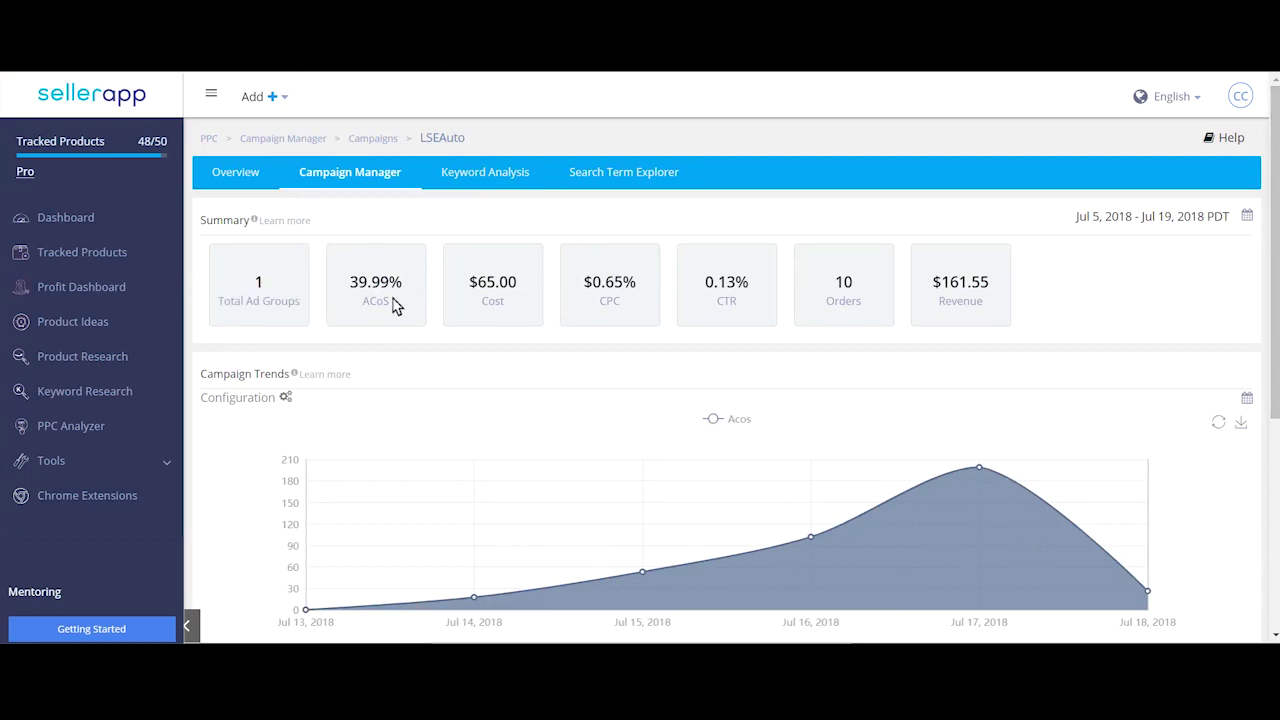
double_click(362, 303)
left_click(443, 211)
left_click_drag(476, 306, 509, 305)
left_click_drag(597, 302, 624, 305)
left_click_drag(716, 304, 748, 301)
left_click_drag(826, 304, 994, 303)
left_click(1131, 294)
left_click(943, 203)
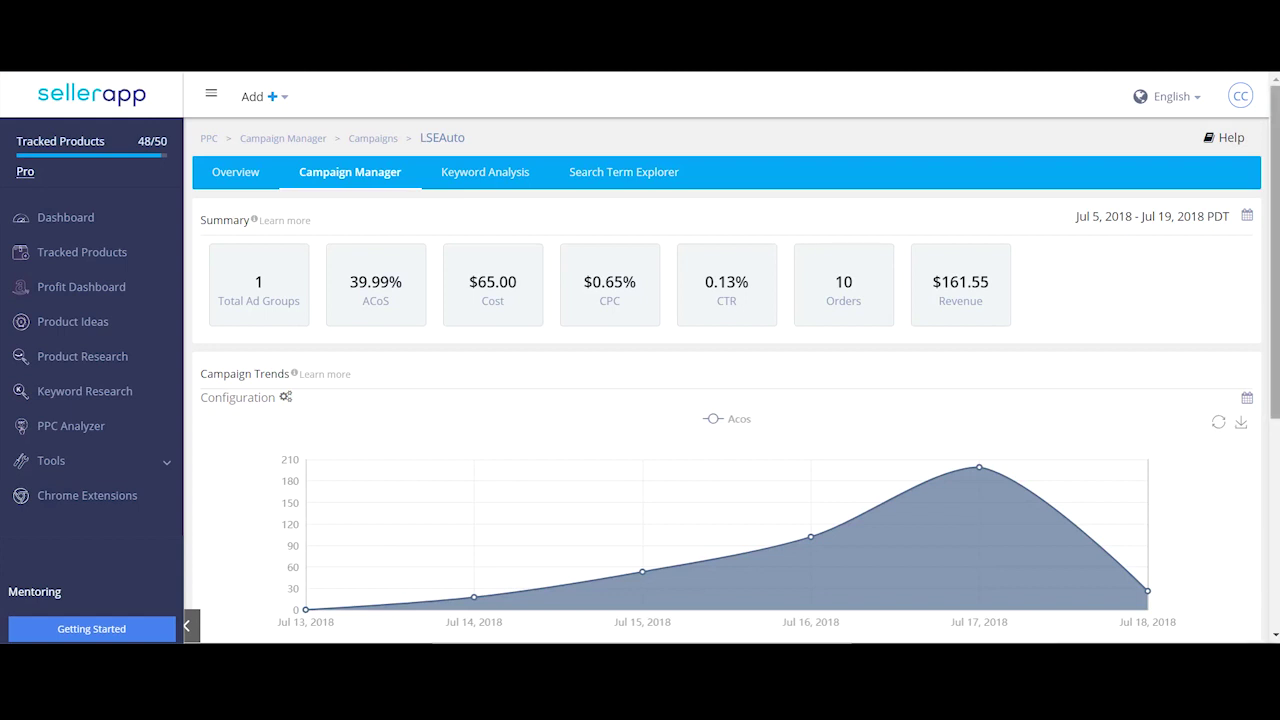
Set the Campaign Trends chart's period to one month, then three months.
scroll(1268, 386, "down", 2)
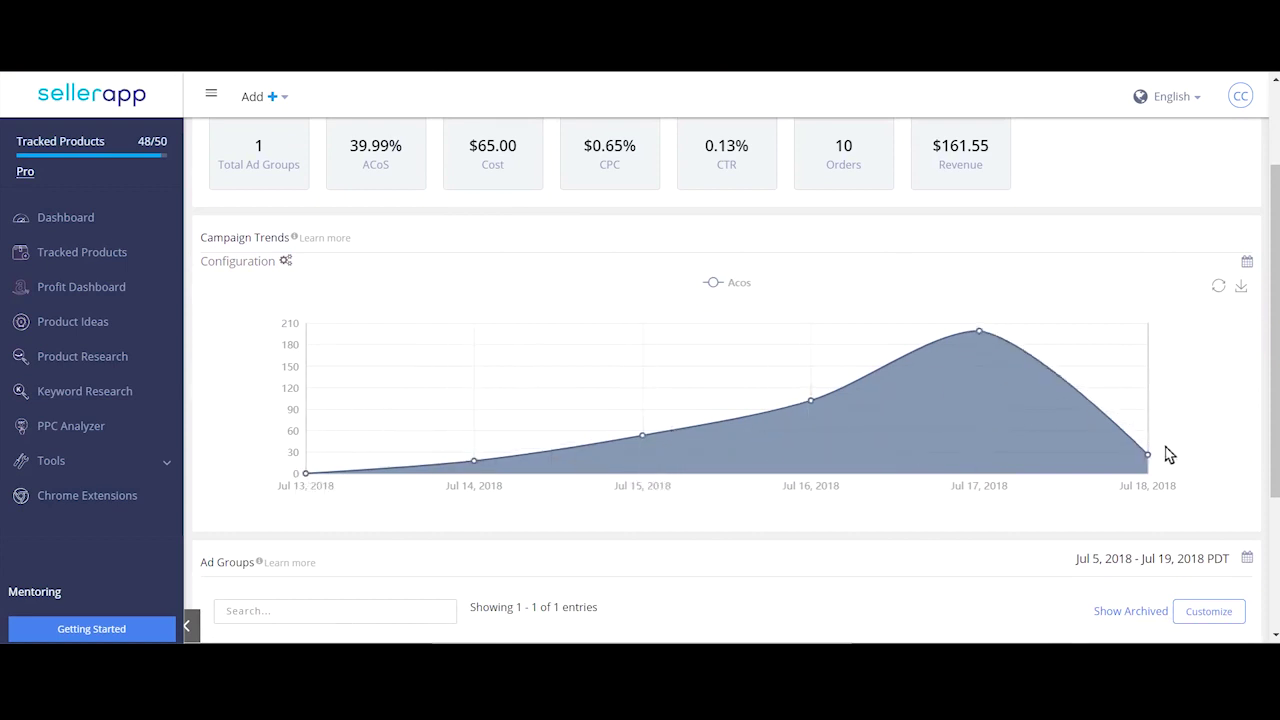
left_click(1247, 262)
left_click(1149, 331)
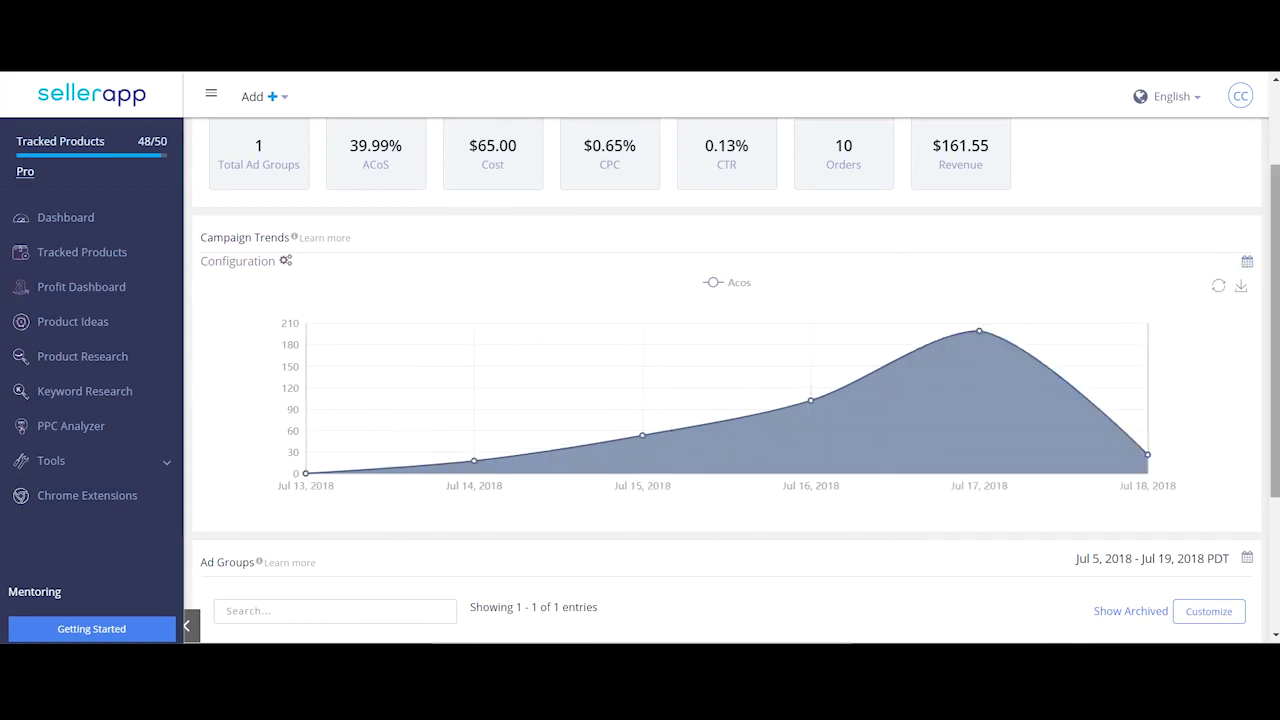
left_click(1247, 262)
left_click(1175, 363)
Open the single ad group listed in the LSEAuto campaign's Ad Groups table.
left_click_drag(1270, 278, 1266, 313)
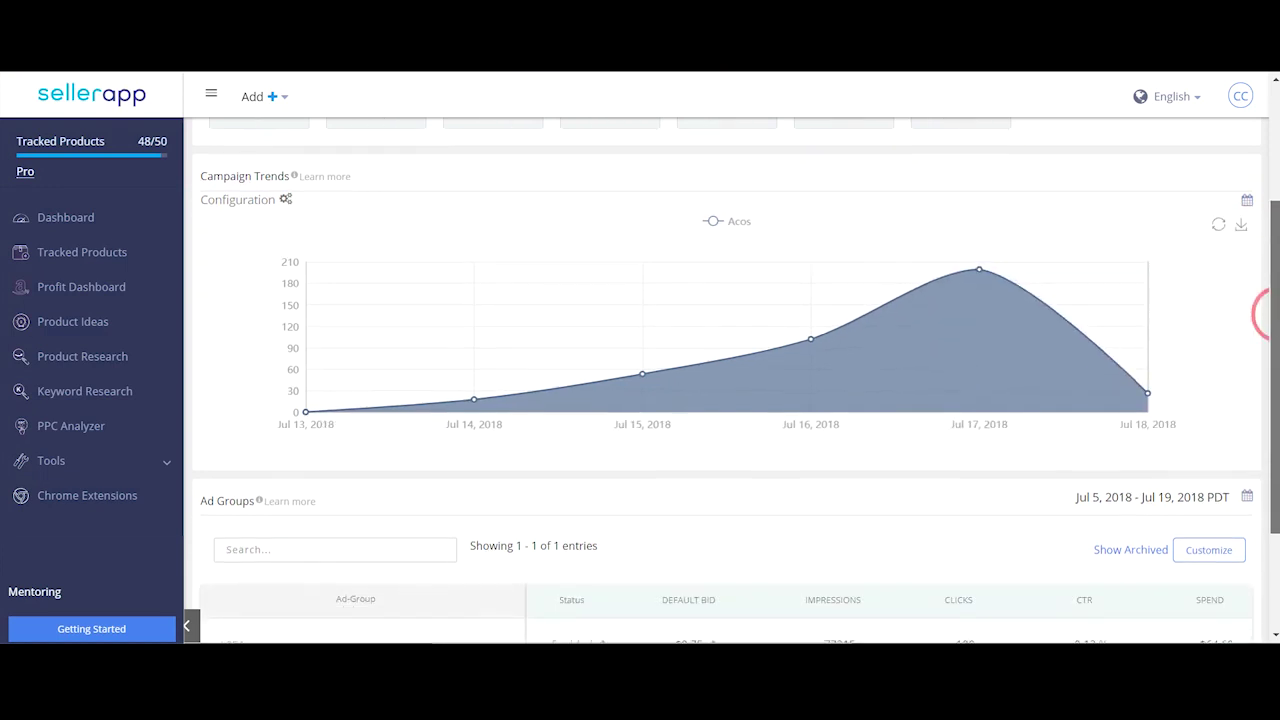
scroll(1265, 313, "down", 3)
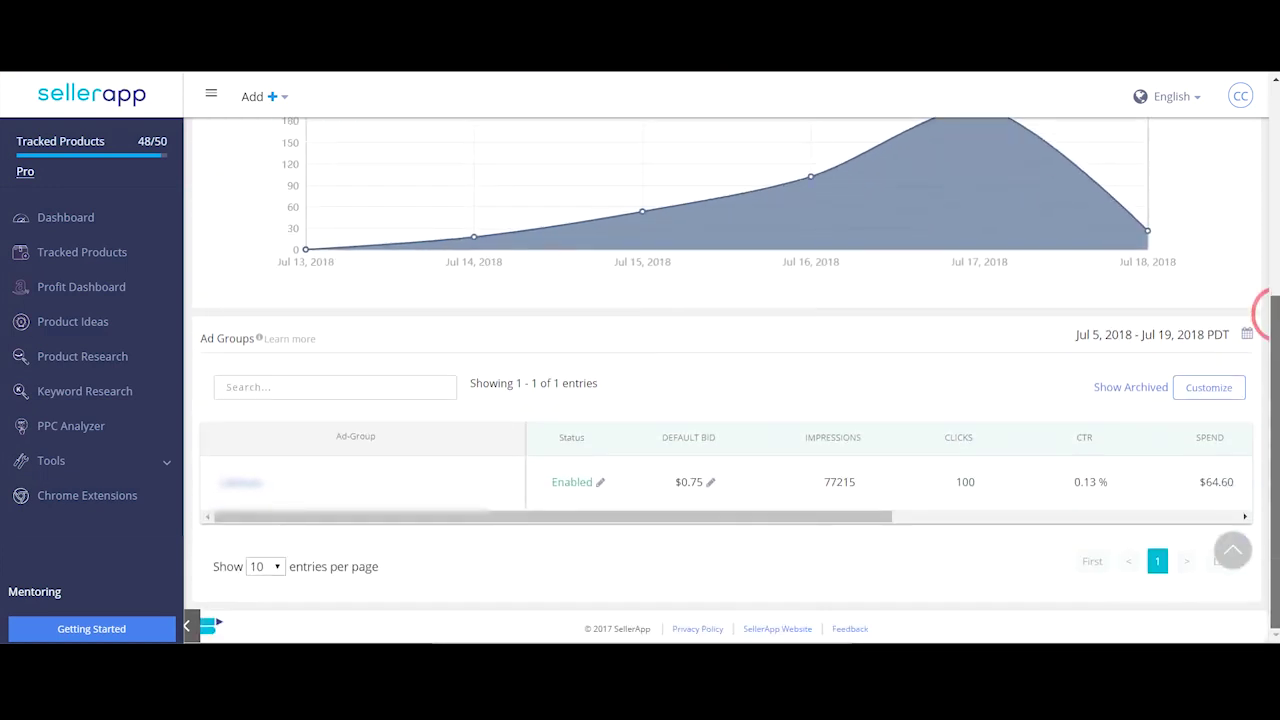
left_click(252, 487)
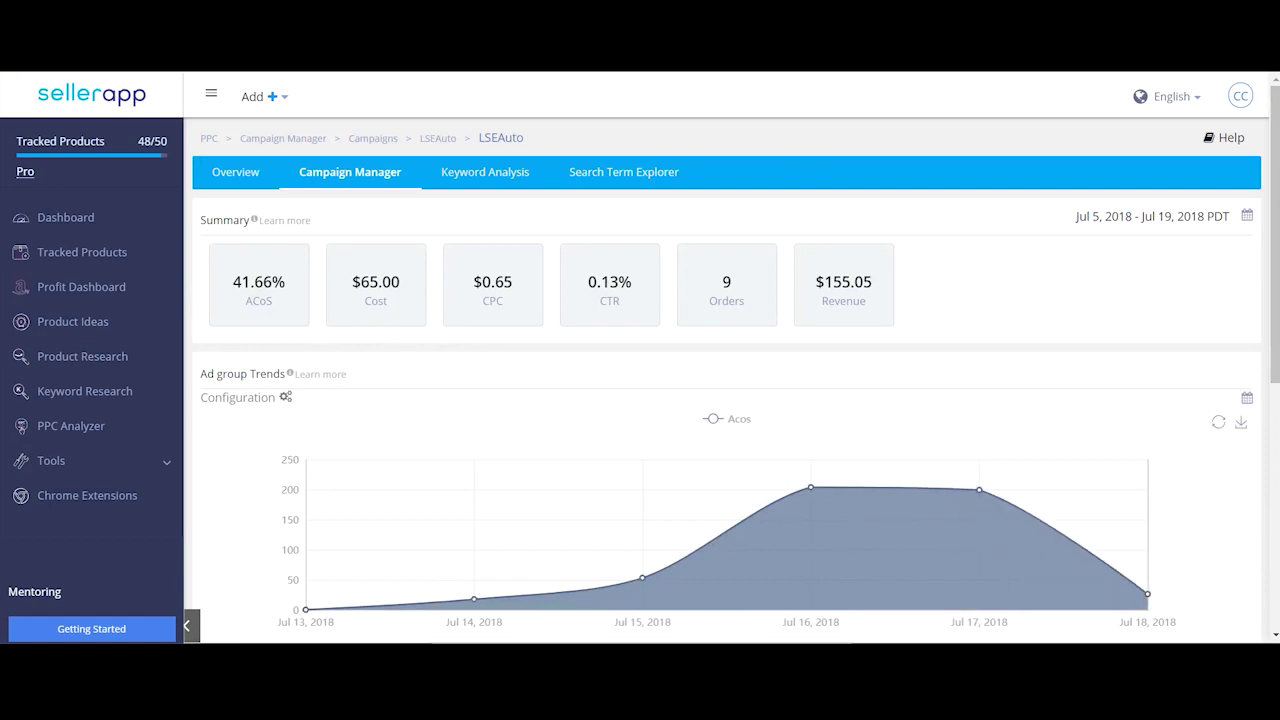
Select the only keyword in the ad group's Keywords table and apply the suggested bid to it.
scroll(1266, 277, "down", 4)
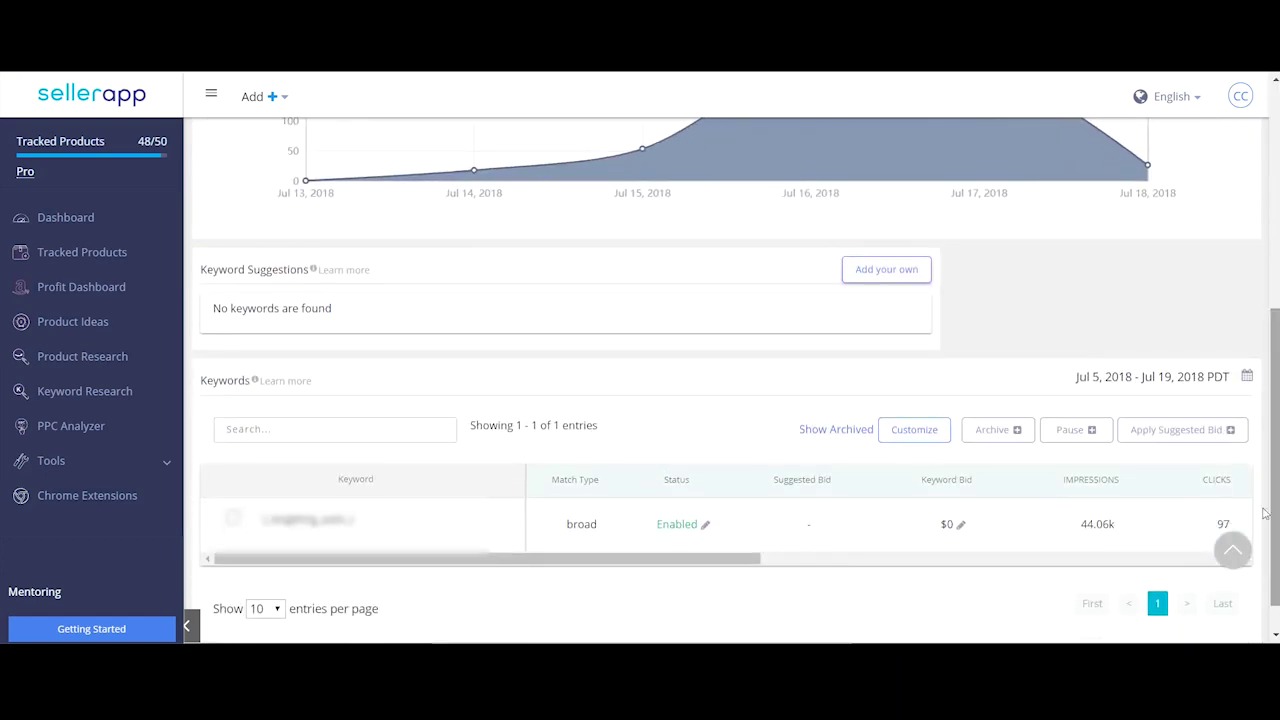
left_click(236, 520)
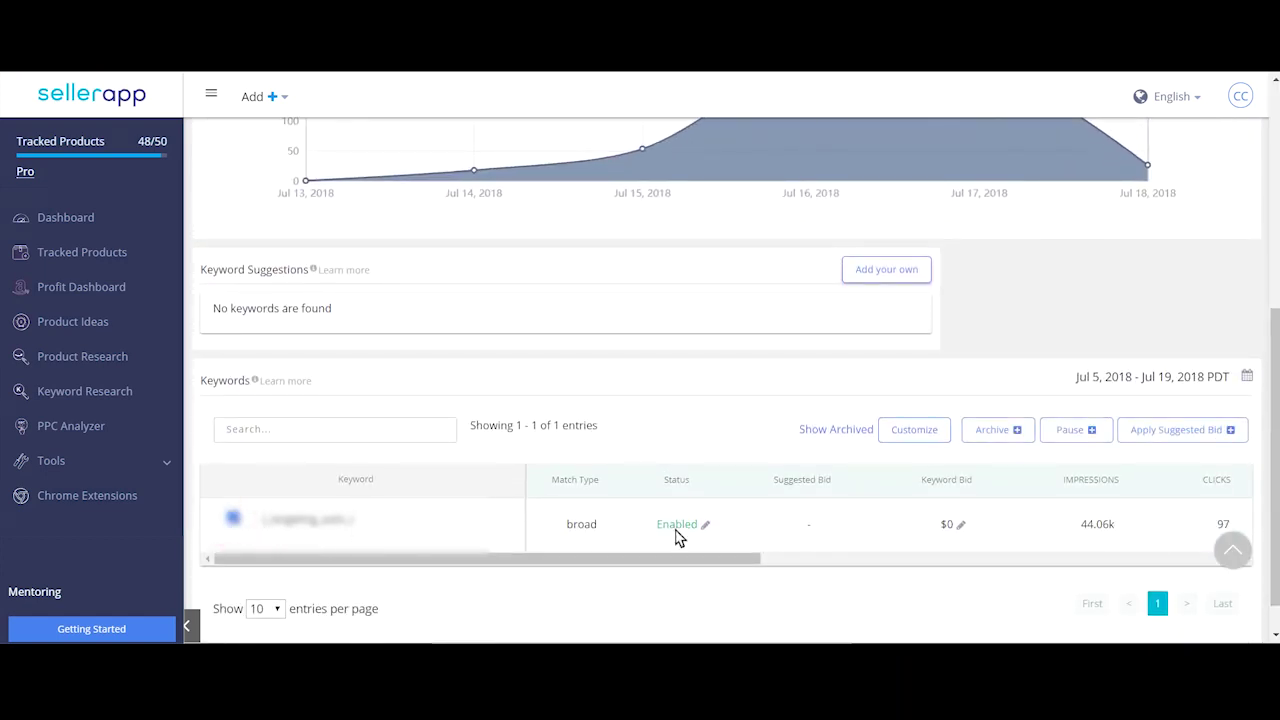
left_click(1187, 442)
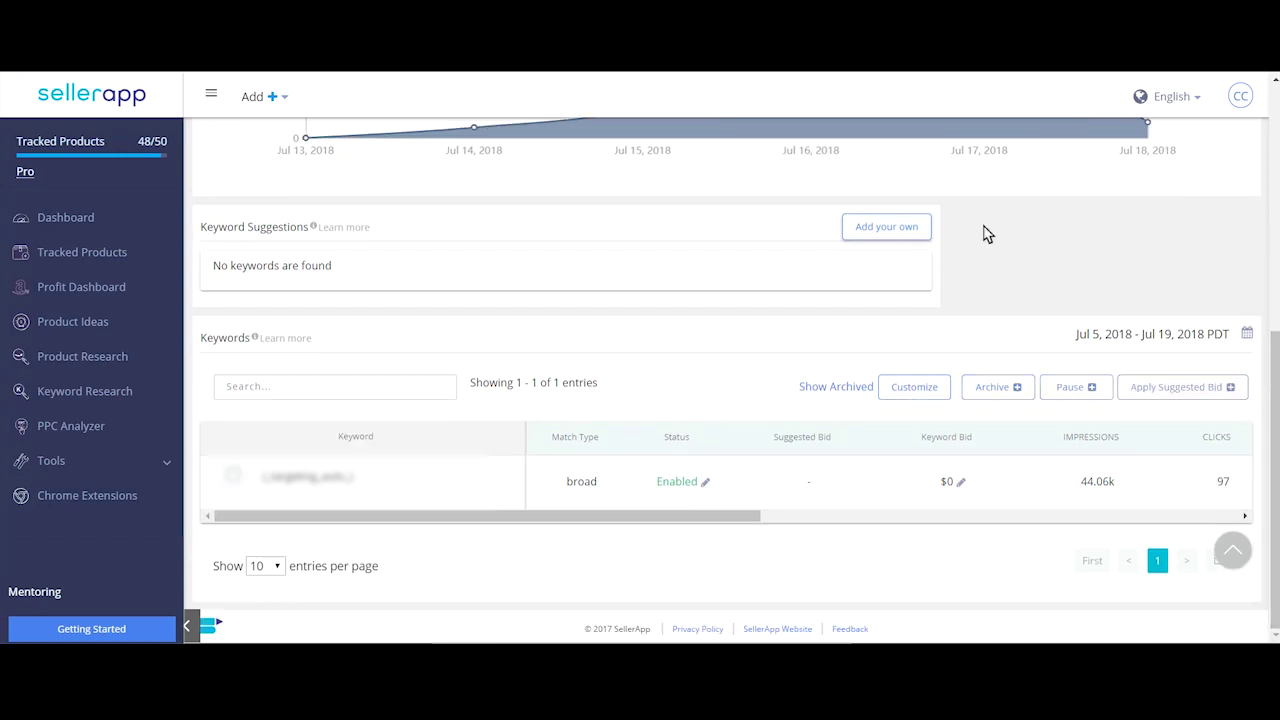
Enter a custom keyword for the ad group under Keyword Suggestions and set its match type to Broad.
left_click(886, 227)
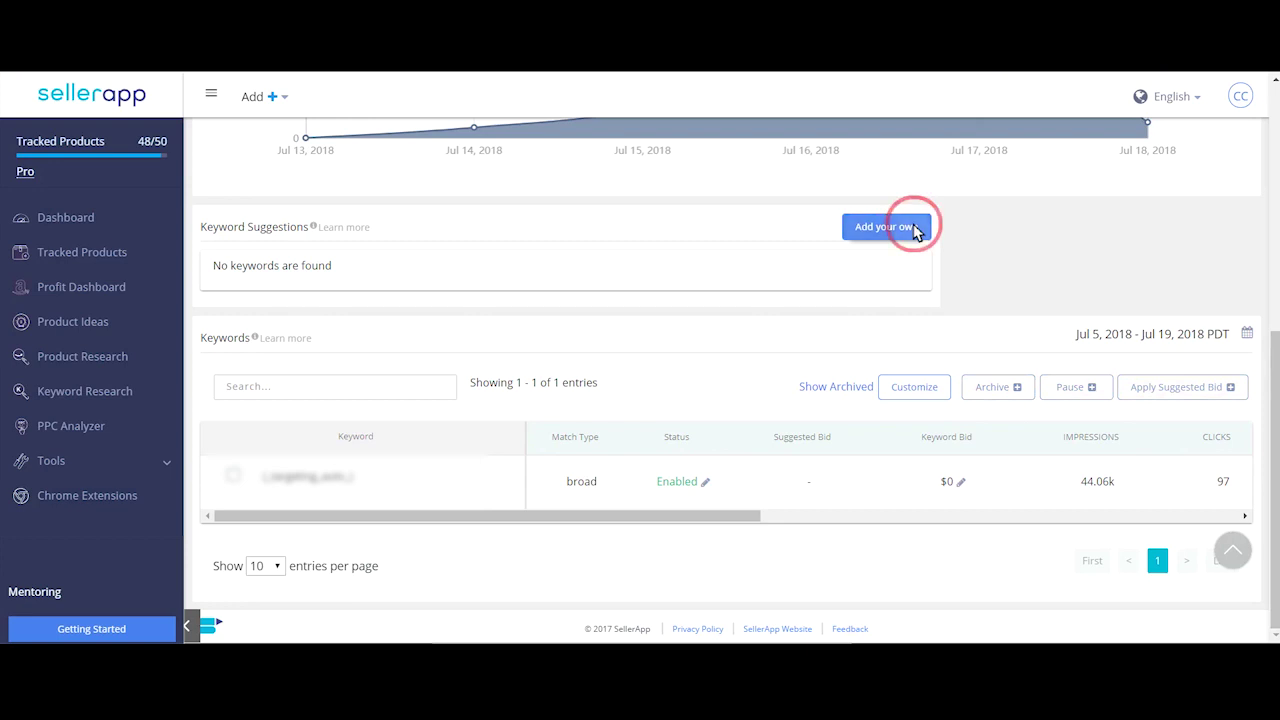
left_click(846, 283)
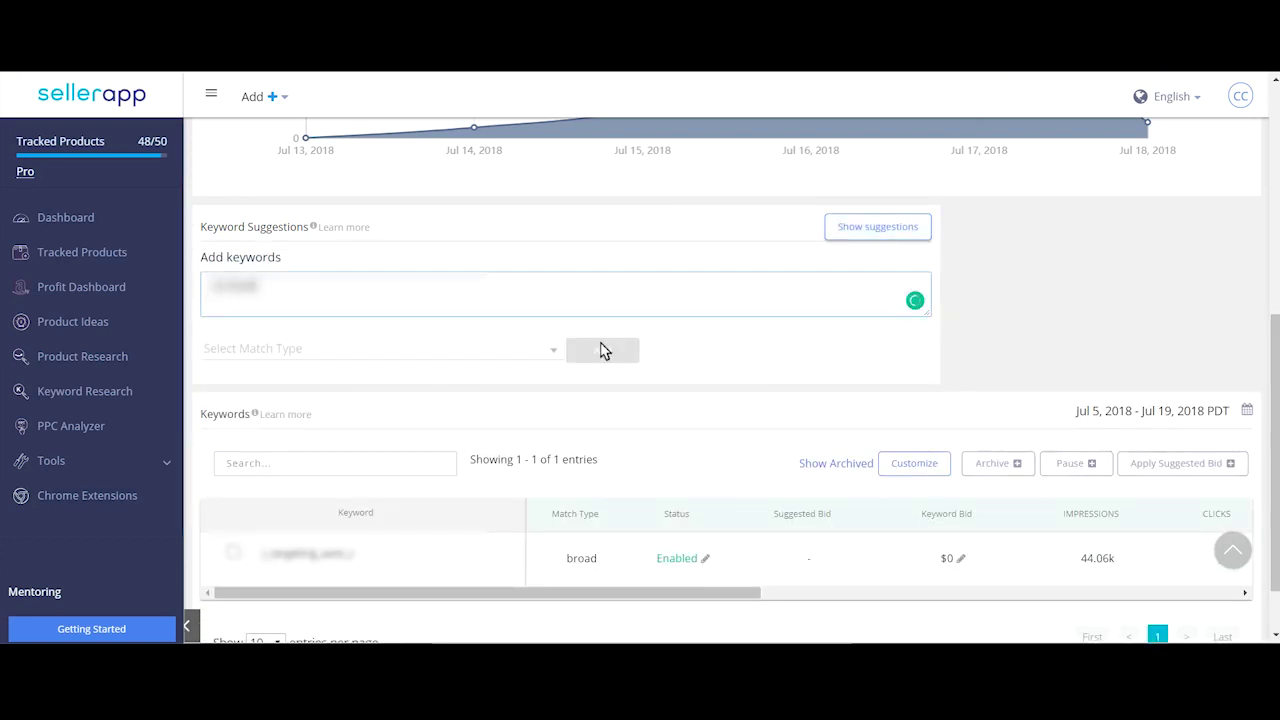
left_click(549, 355)
left_click(493, 445)
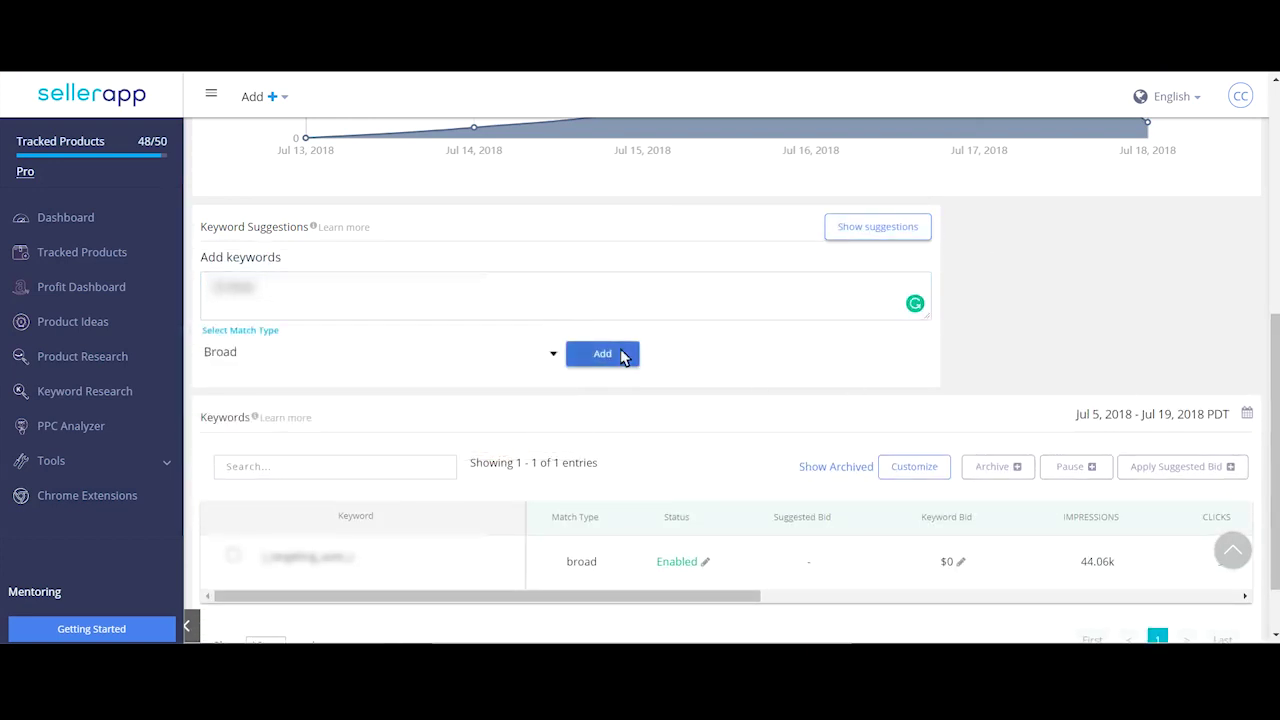
Examine the Keywords table's Match Type, Status, Suggested Bid, Keyword Bid, Impressions and Clicks columns.
scroll(1266, 357, "down", 2)
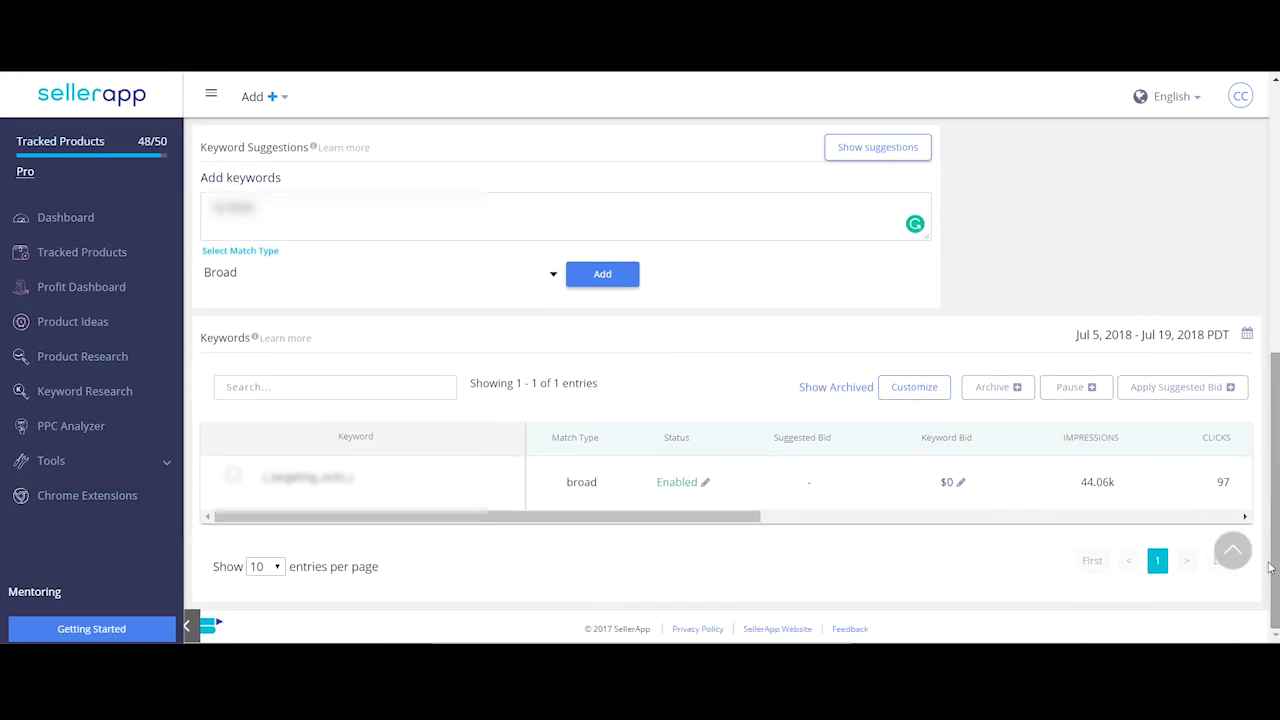
left_click_drag(551, 440, 694, 430)
left_click_drag(775, 440, 803, 414)
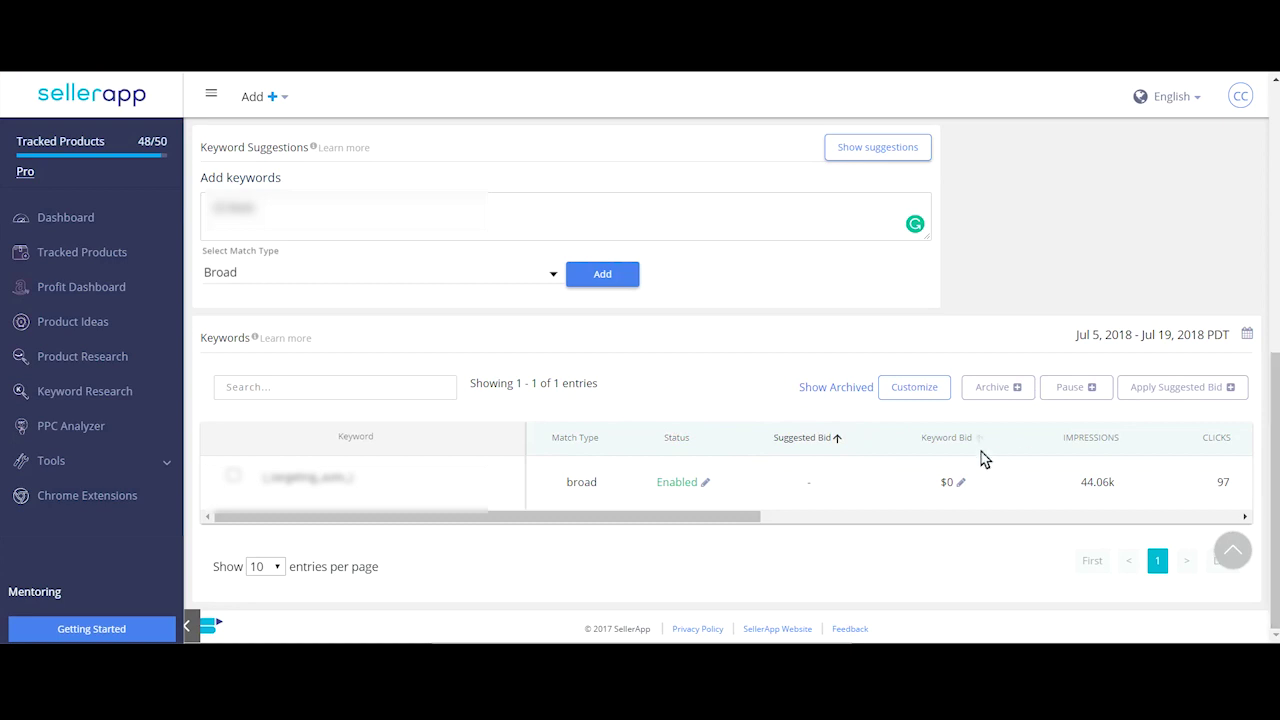
left_click_drag(922, 441, 980, 442)
left_click_drag(1064, 440, 1125, 437)
left_click_drag(1203, 440, 1240, 446)
Examine the Keywords table's remaining columns: CTR, Cost, CPC, Orders, Revenue, ACoS and Last Updated At.
scroll(900, 480, "right", 5)
left_click_drag(660, 437, 674, 434)
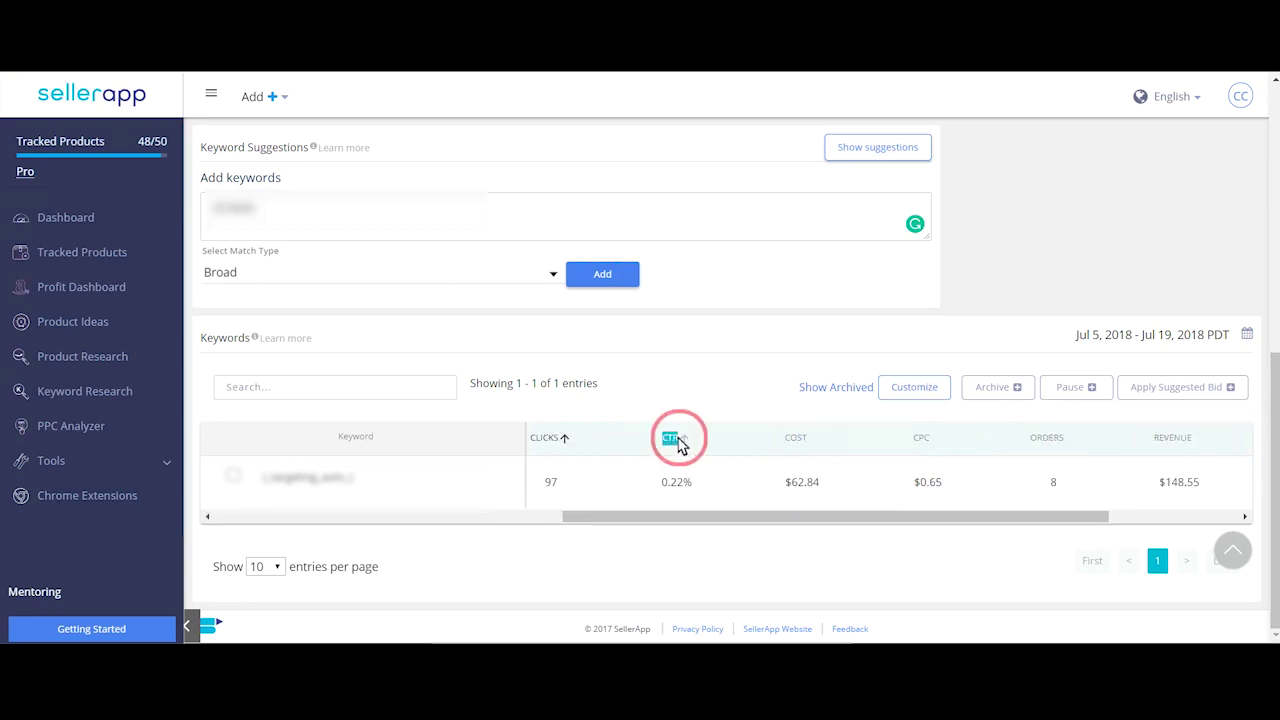
left_click_drag(782, 440, 811, 446)
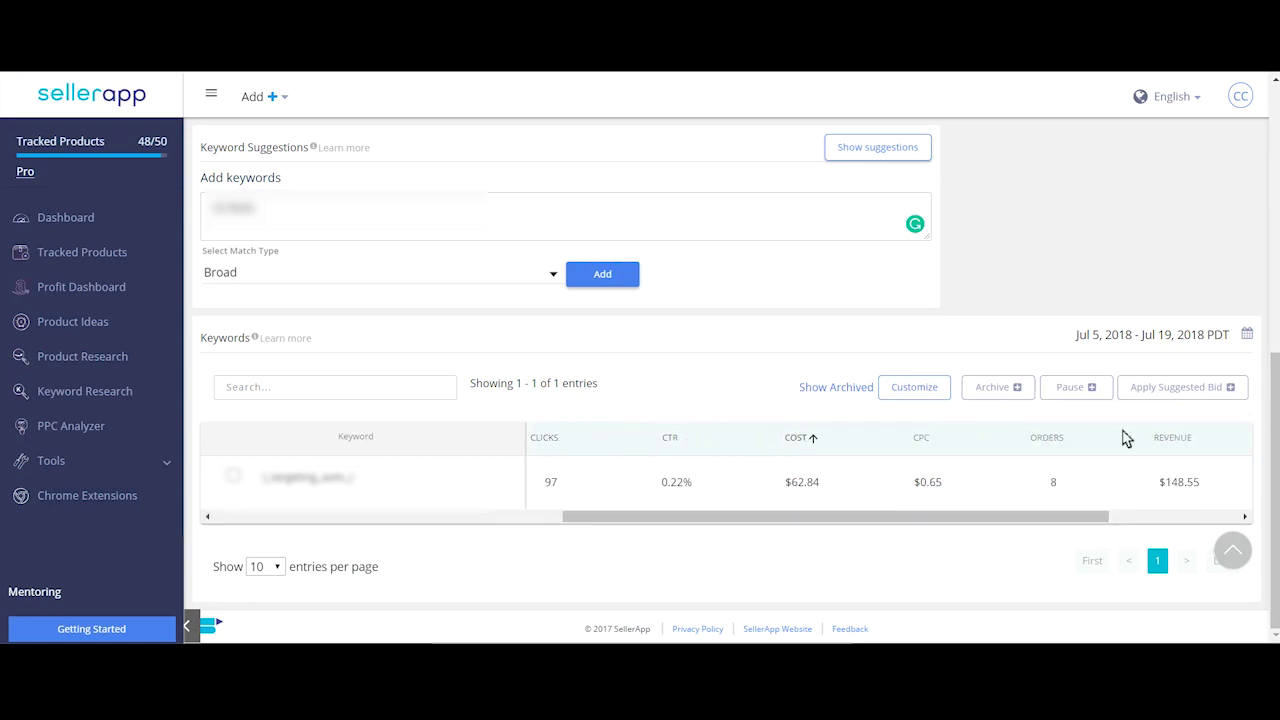
left_click(921, 437)
left_click_drag(1035, 440, 1062, 443)
left_click_drag(1150, 440, 1190, 443)
scroll(1100, 480, "right", 5)
left_click_drag(1038, 440, 1060, 447)
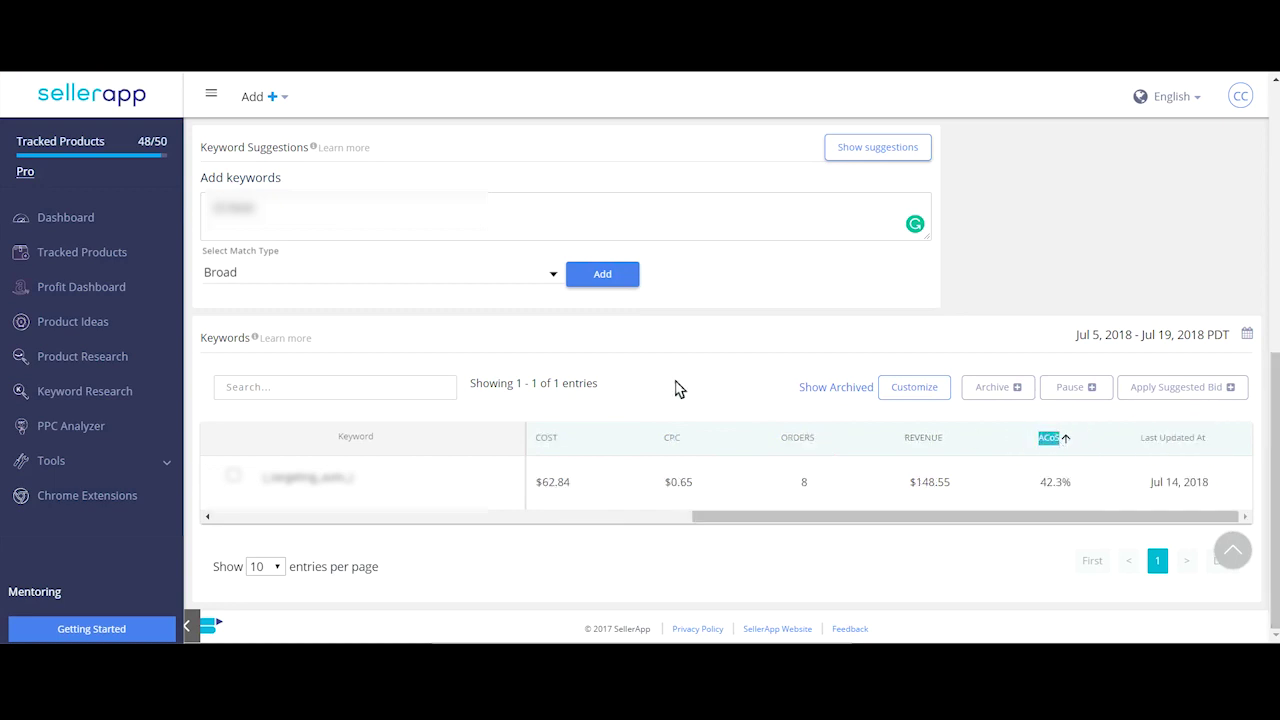
left_click_drag(1141, 440, 1212, 445)
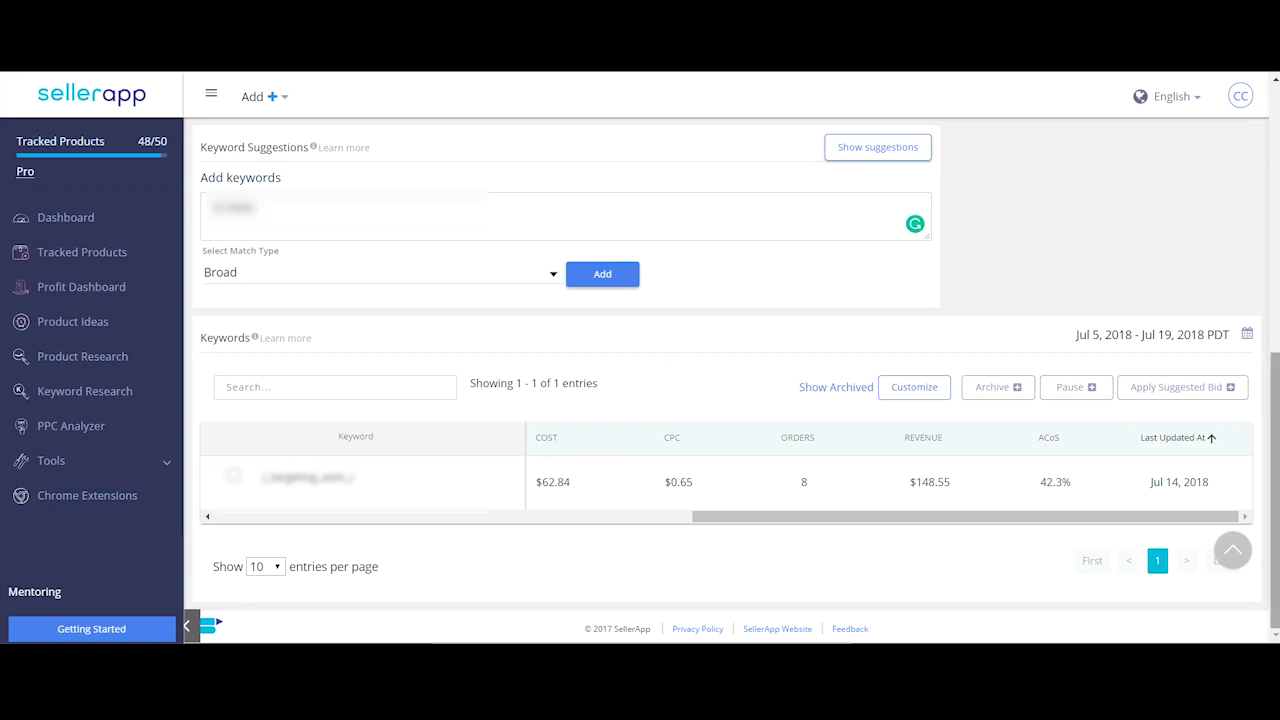
Go to Keyword Analysis and view the Top Contributing Keywords report with its description.
left_click_drag(1274, 480, 960, 143)
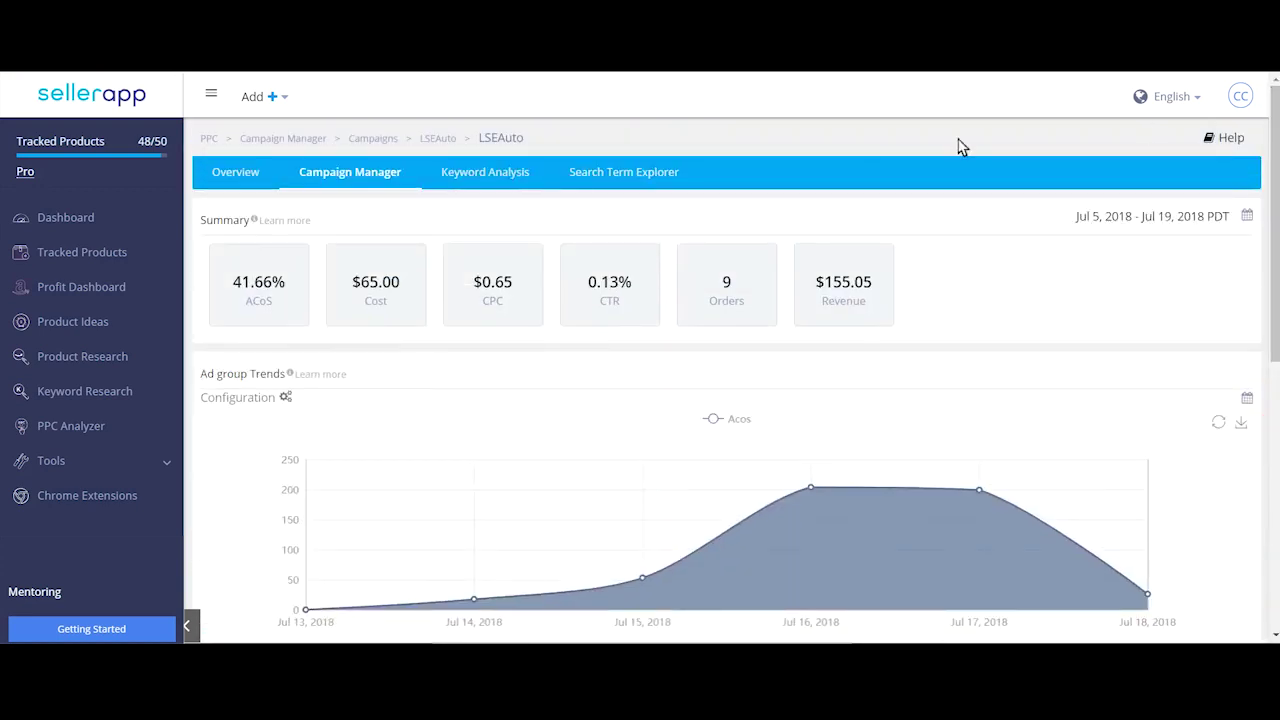
left_click(515, 180)
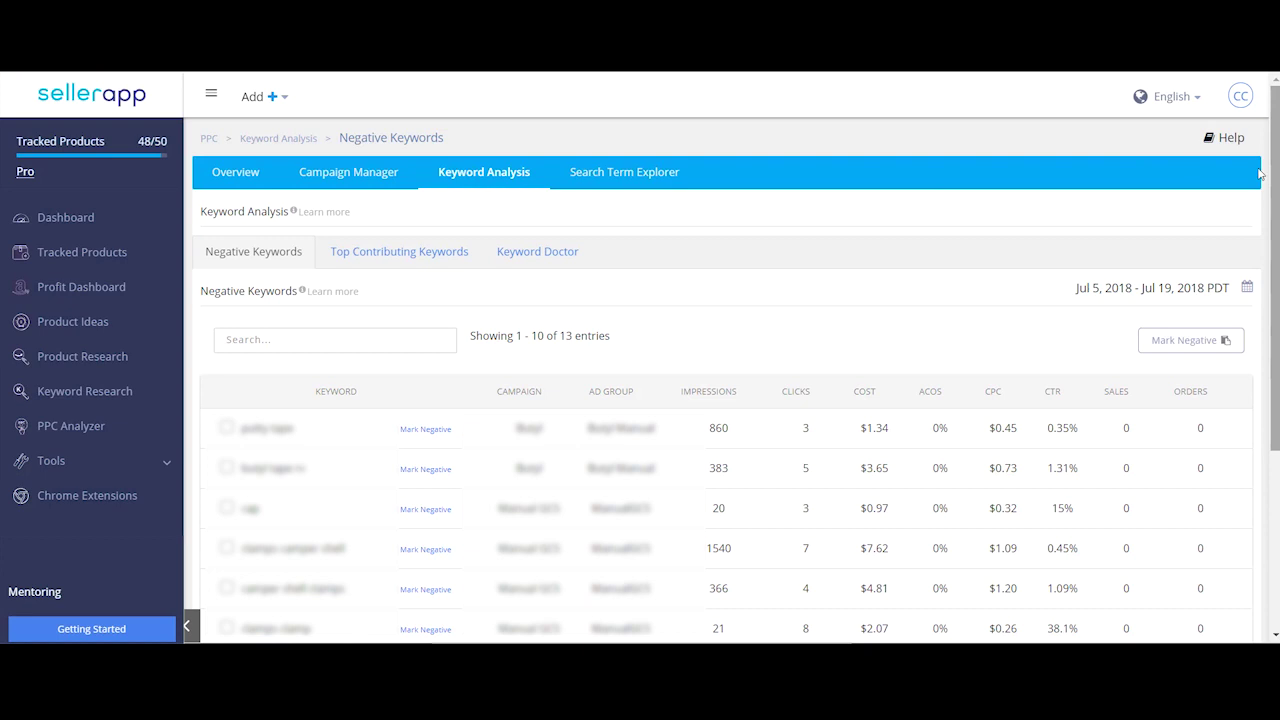
left_click(437, 250)
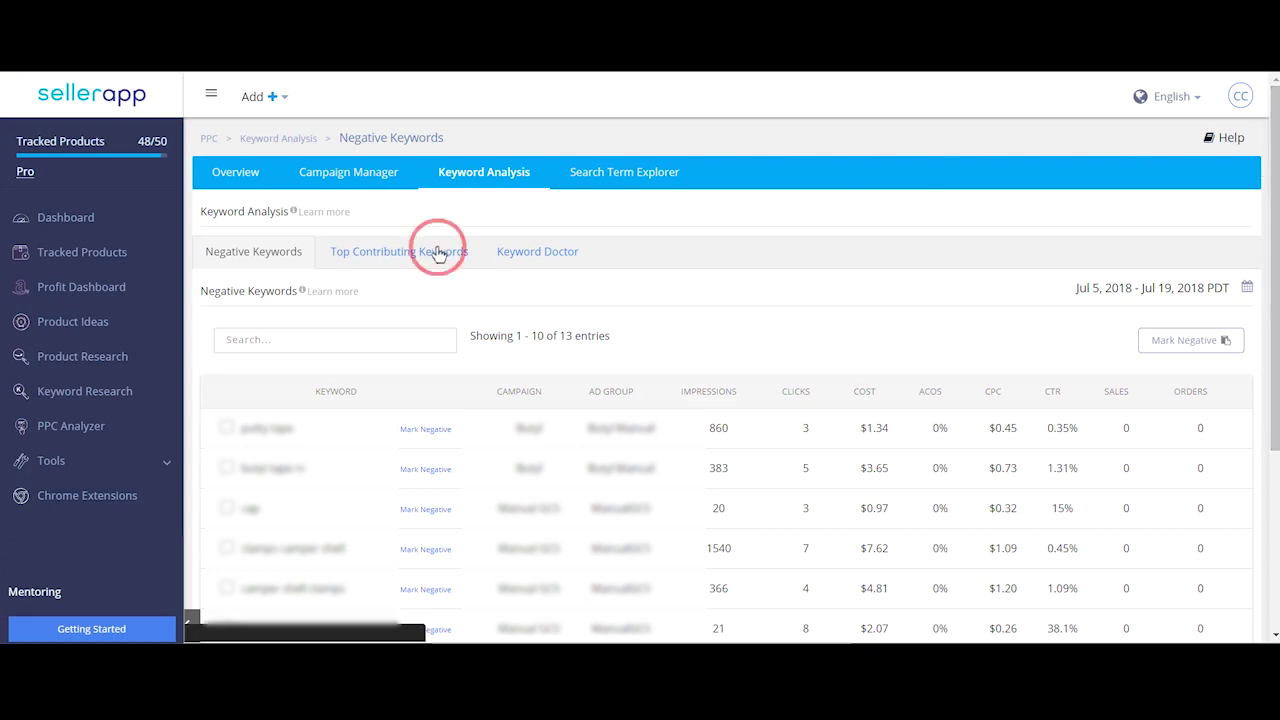
mouse_move(344, 295)
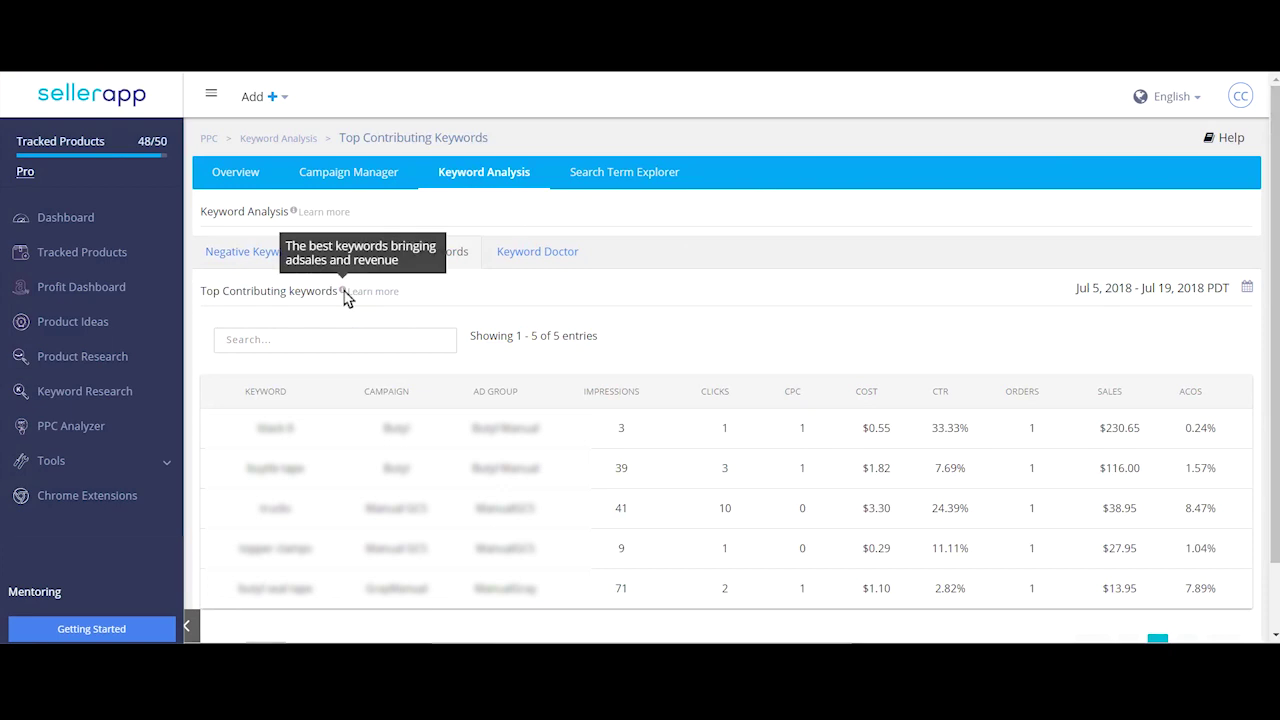
Switch back to the Negative Keywords report and review its description and keyword entries.
left_click(267, 258)
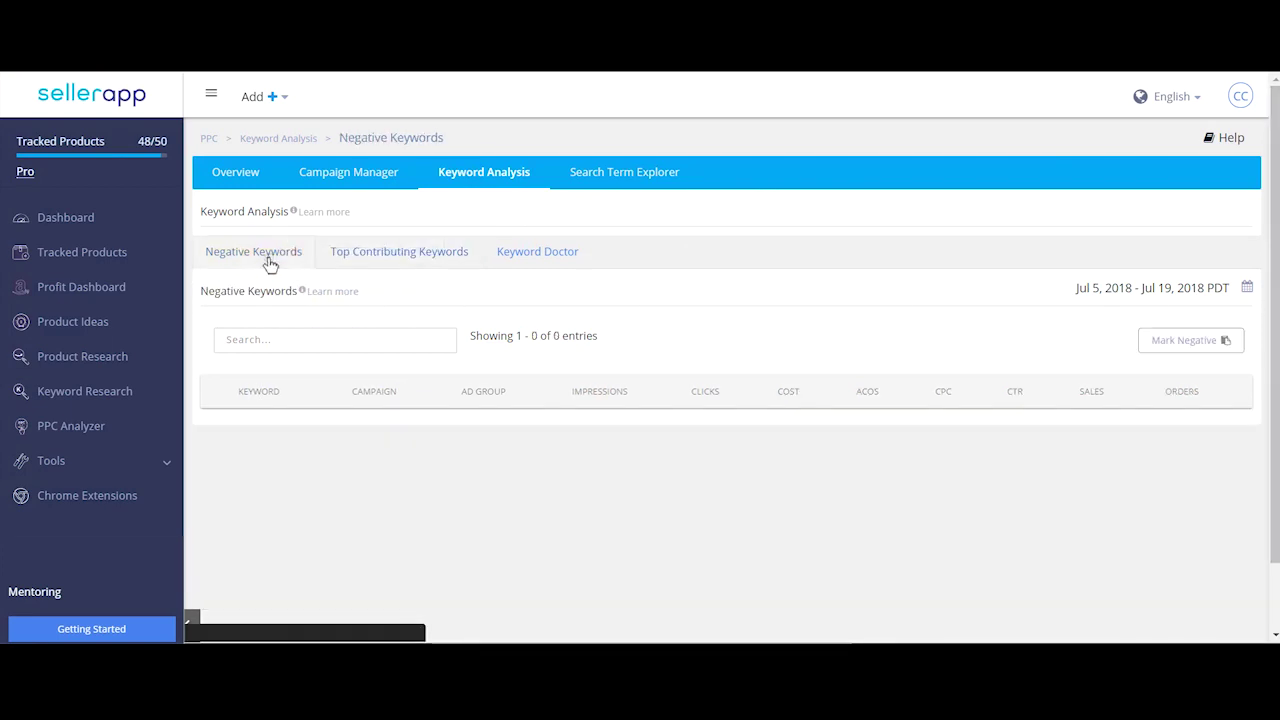
mouse_move(305, 293)
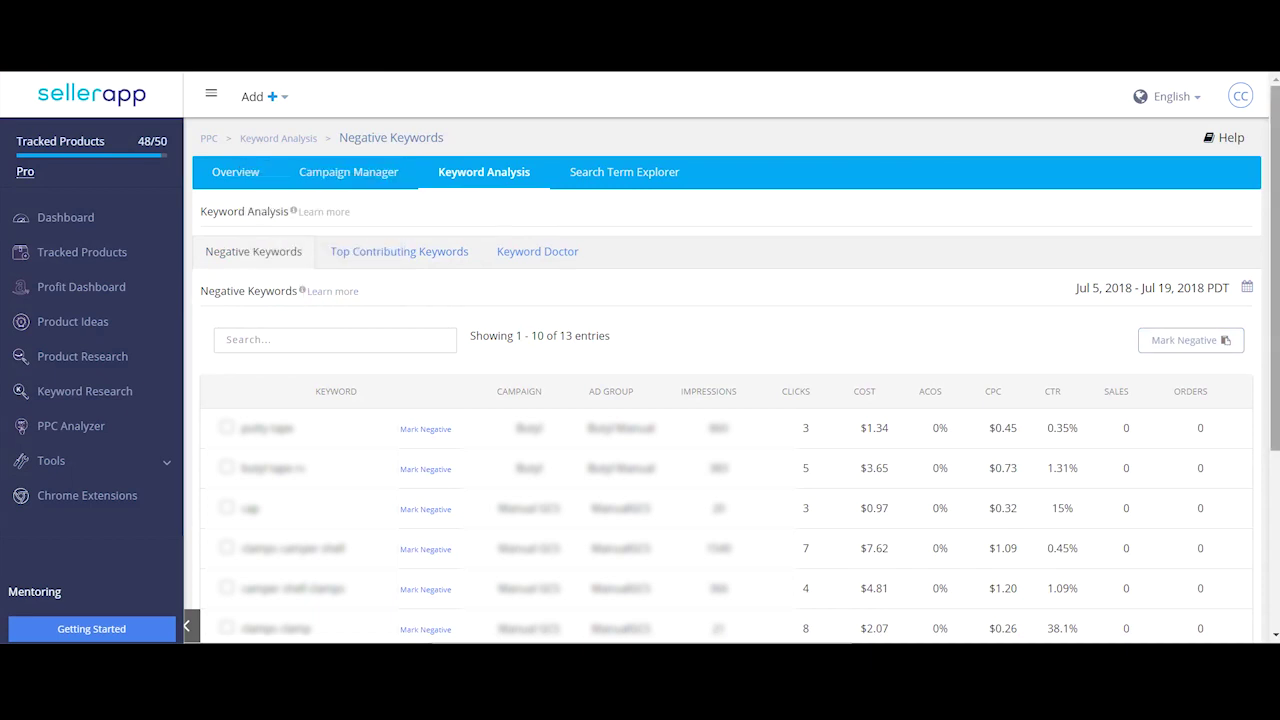
scroll(1265, 322, "down", 4)
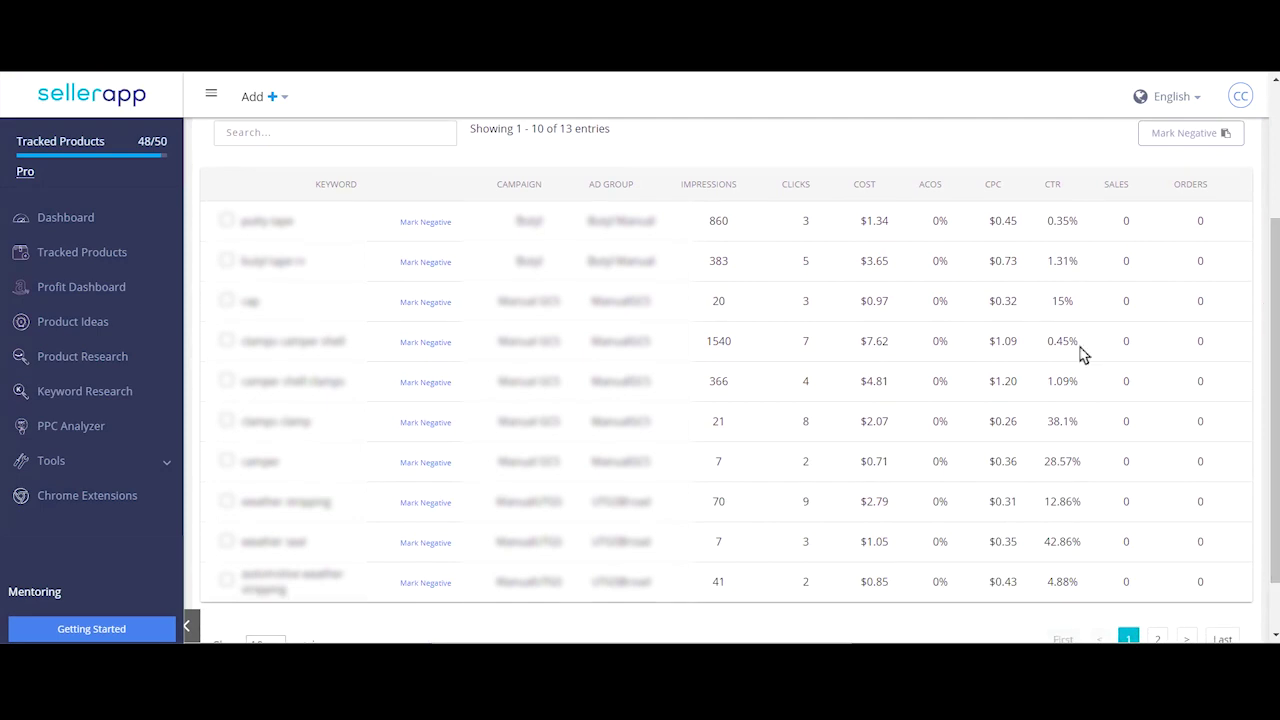
Sort the Negative Keywords table by Keyword and Ad Group in descending order, and mark the first listed keyword as negative.
left_click(377, 190)
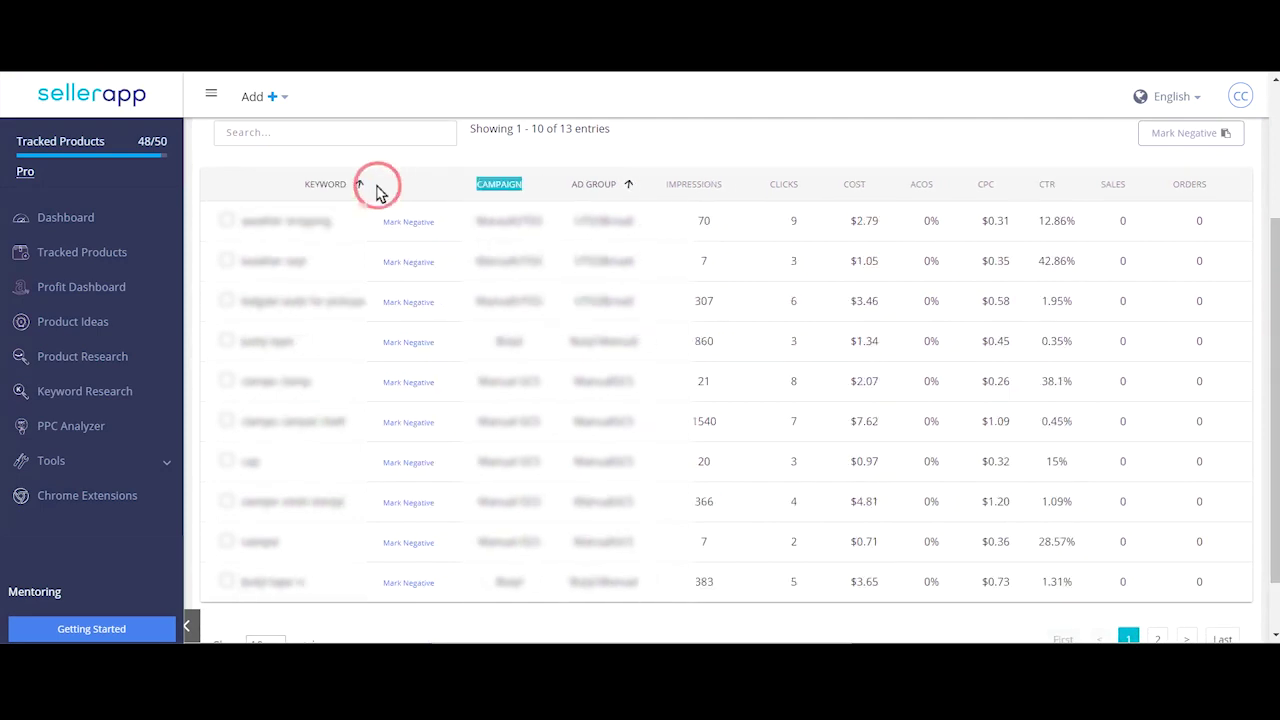
left_click(533, 190)
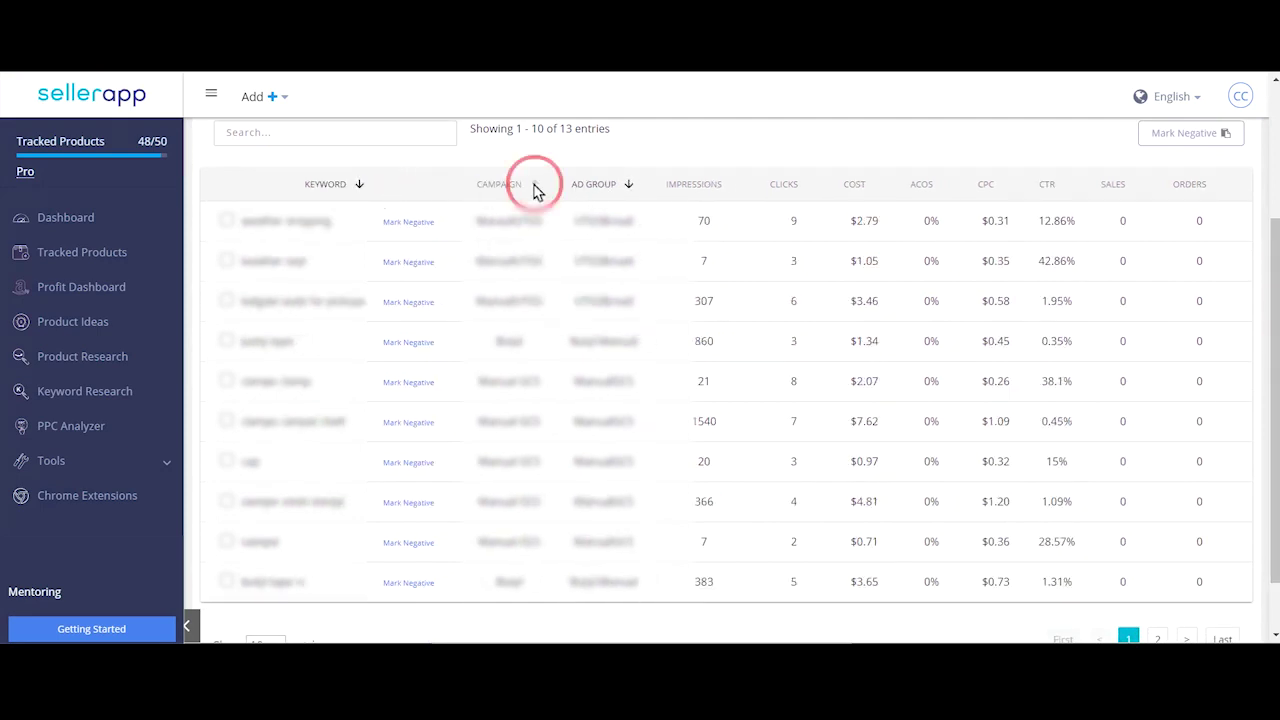
left_click(636, 190)
left_click(644, 190)
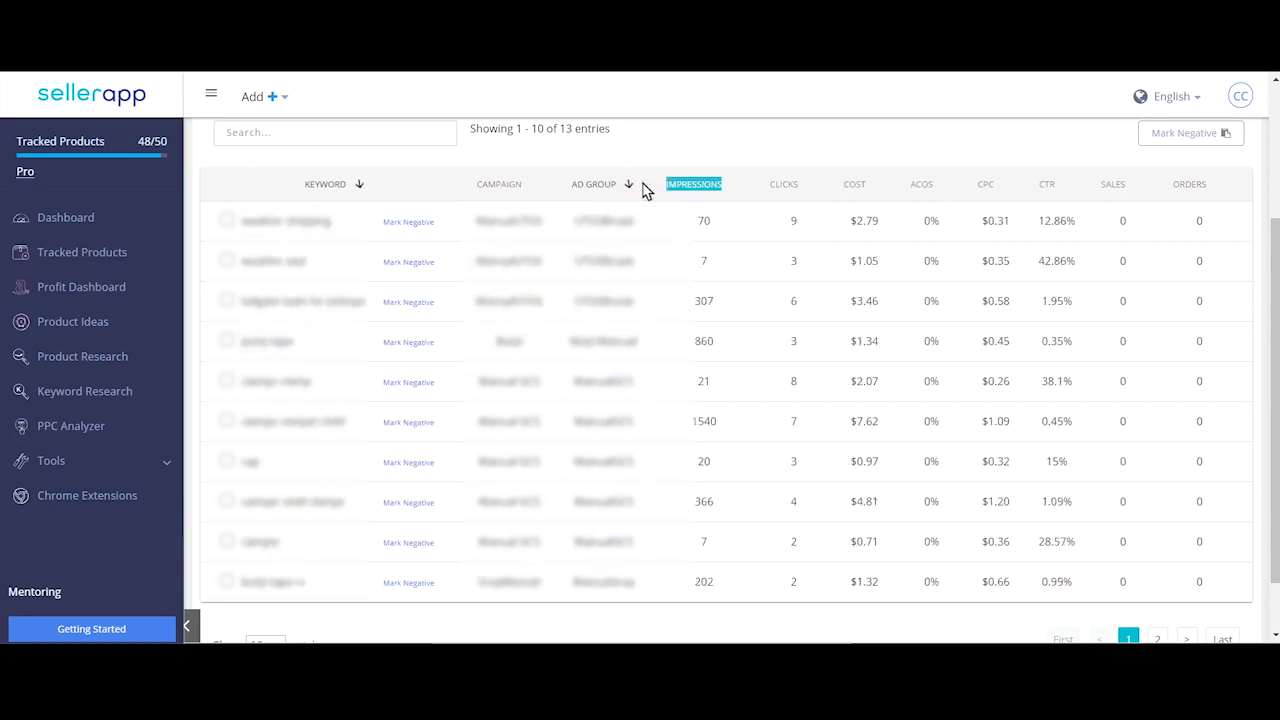
left_click(418, 228)
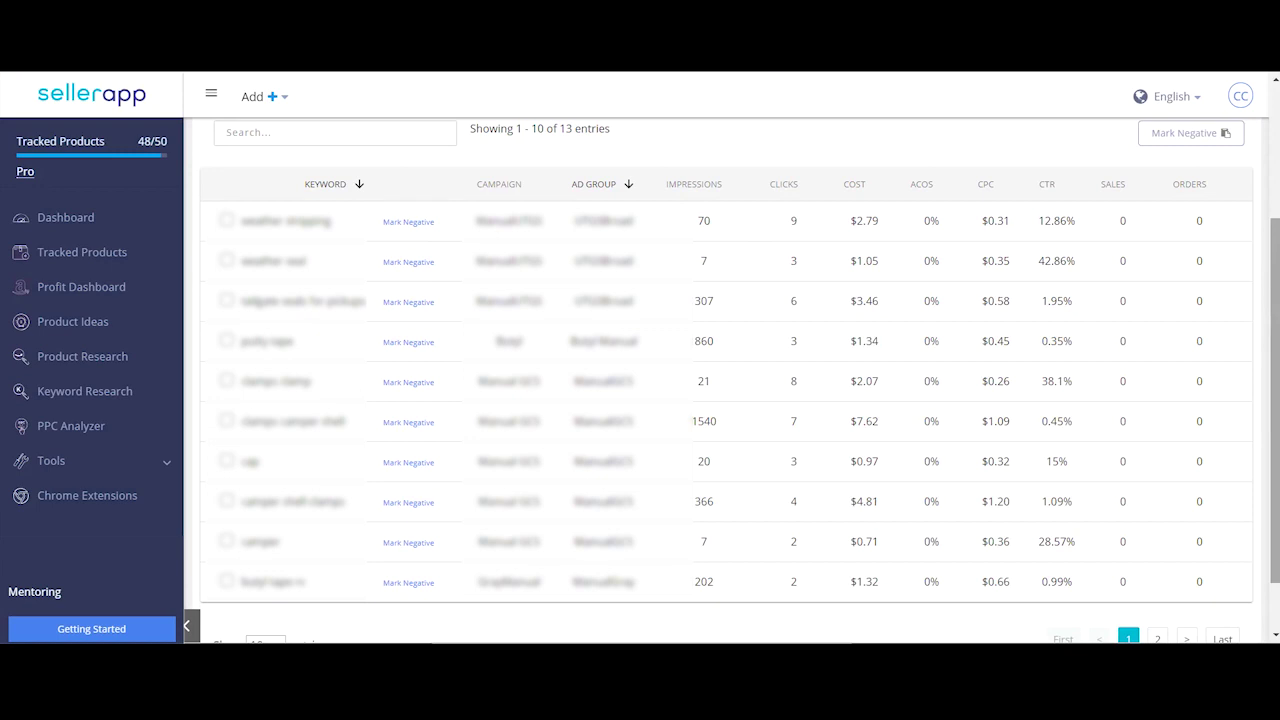
Reopen the Top Contributing Keywords report and sort it by Keyword, and finally by ACoS in ascending order.
scroll(700, 380, "up", 3)
left_click(457, 246)
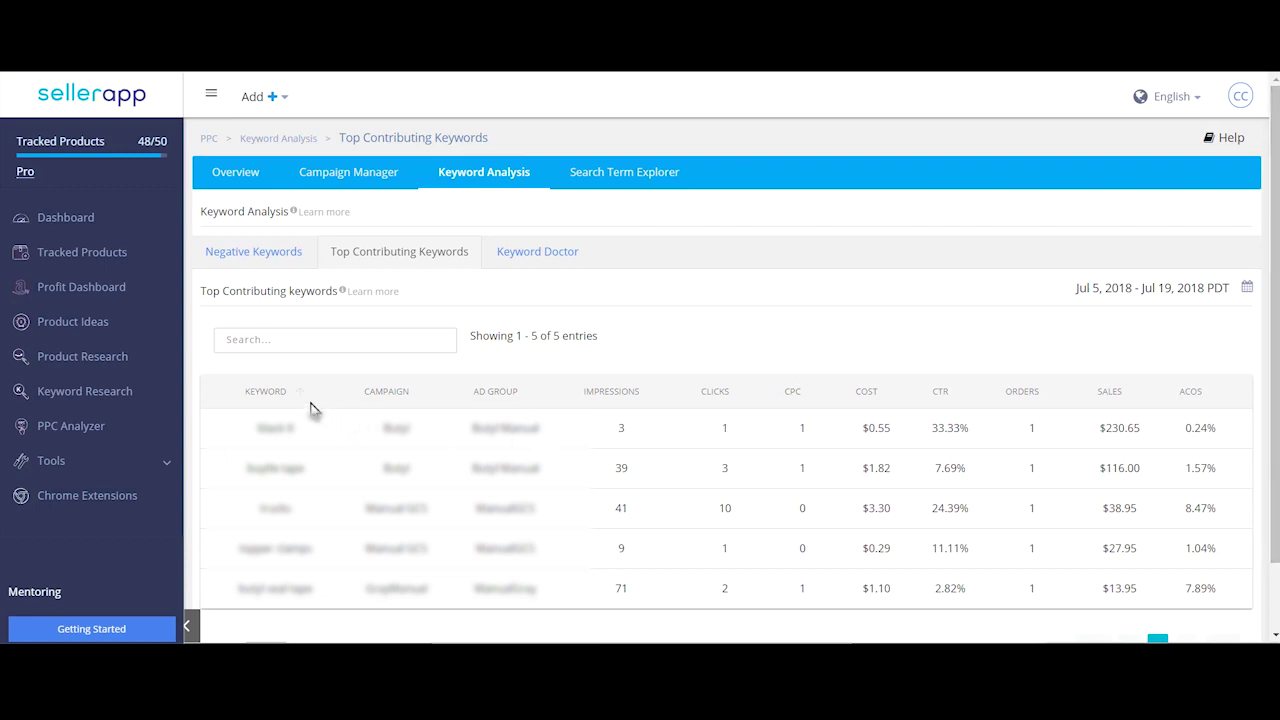
left_click_drag(246, 392, 280, 400)
left_click(620, 392)
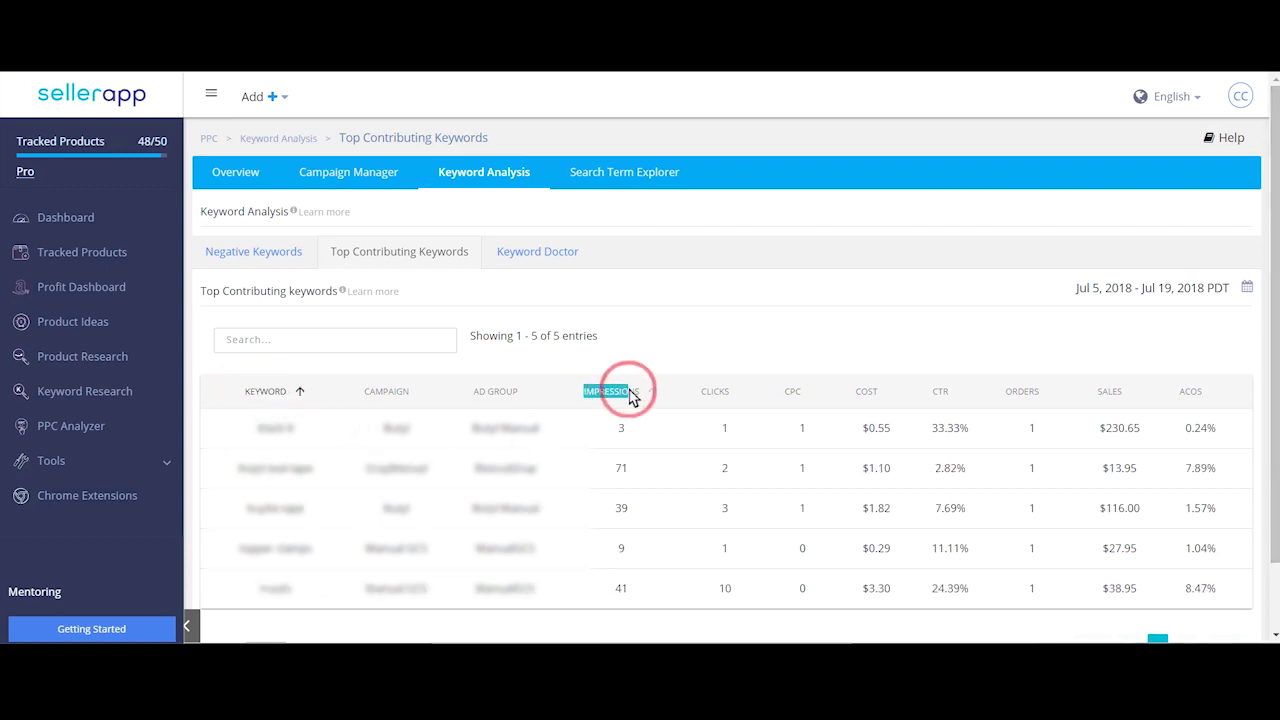
left_click(1203, 395)
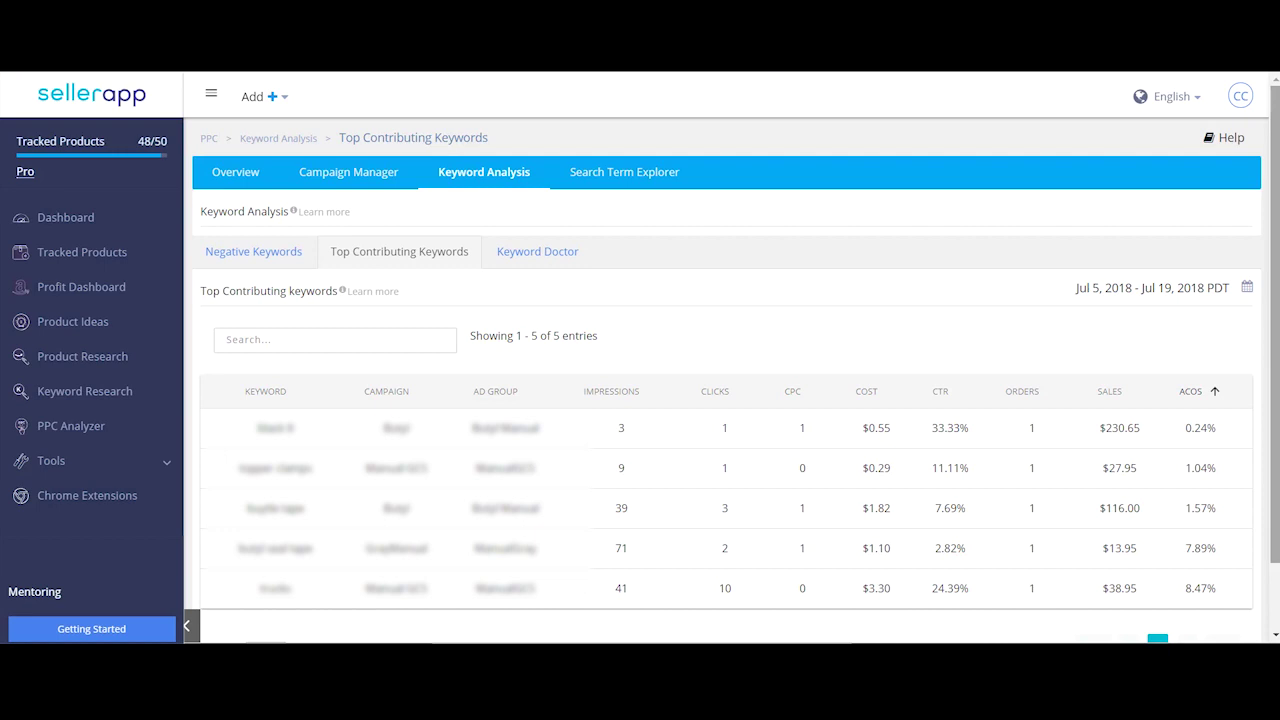
Open Keyword Doctor and set the maximum ACoS to 30%, maximum Sales to 0 and maximum Spends to 0.
left_click(549, 252)
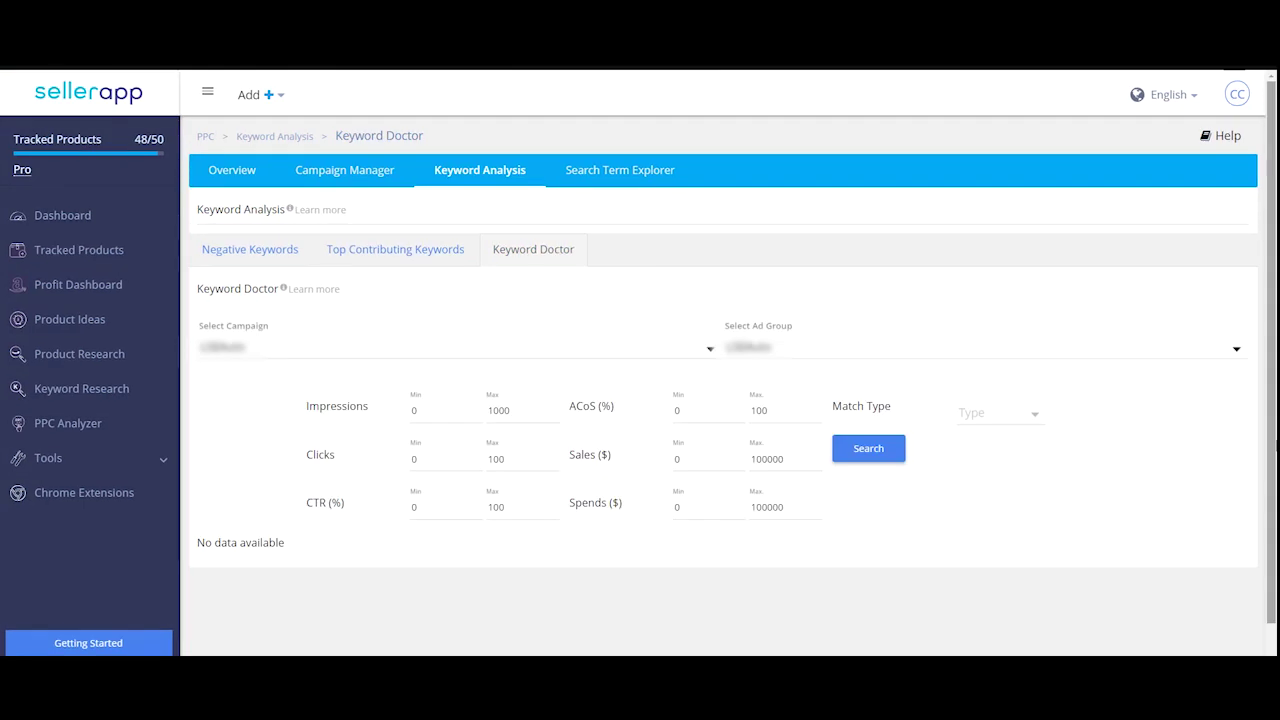
left_click_drag(777, 409, 744, 410)
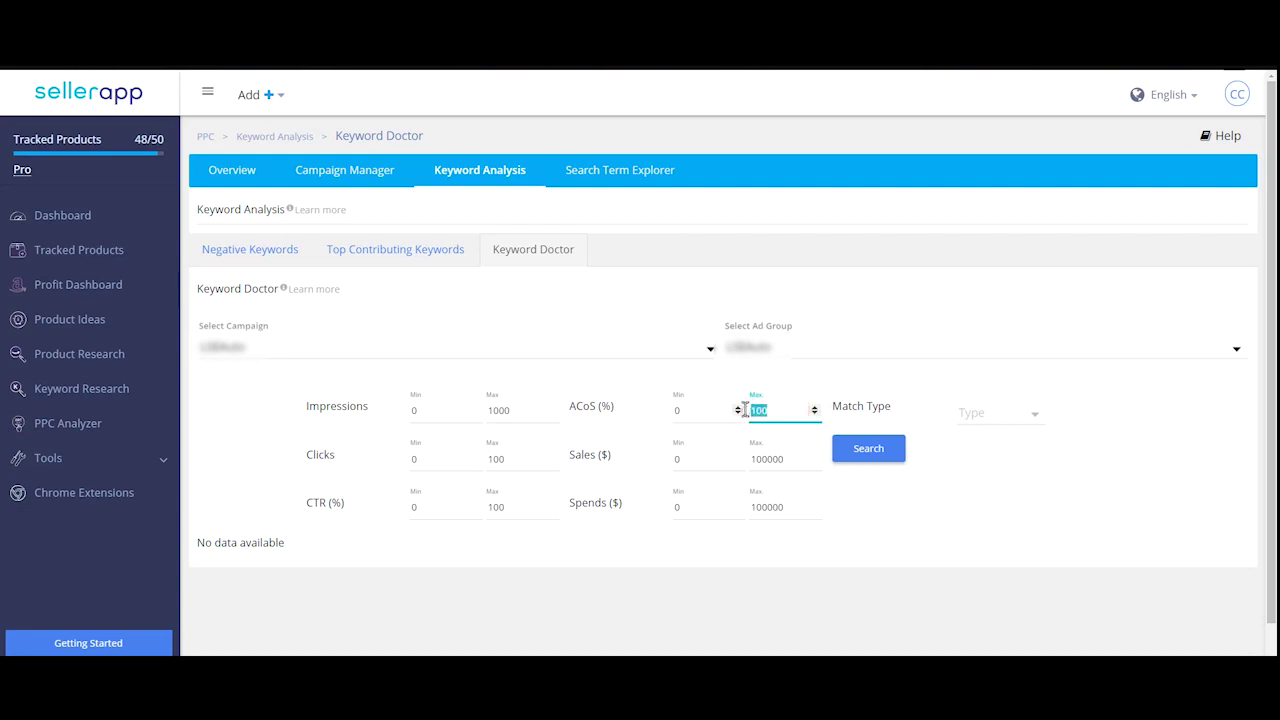
type("30")
double_click(785, 459)
type("0")
double_click(757, 505)
type("0")
Set Impressions to a minimum of 1000 and maximum of 0, maximum Clicks to 0 and maximum CTR to 0.5%.
left_click(412, 413)
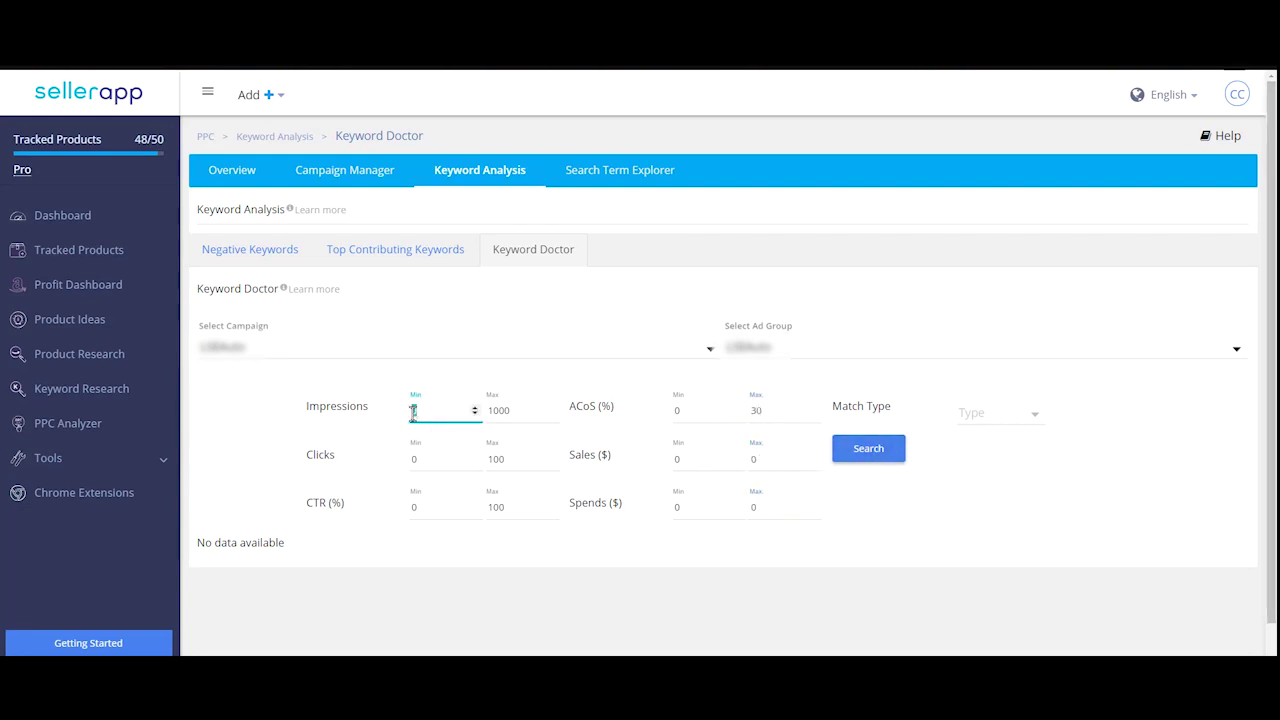
type("1000")
double_click(498, 410)
type("0")
double_click(498, 459)
type("0")
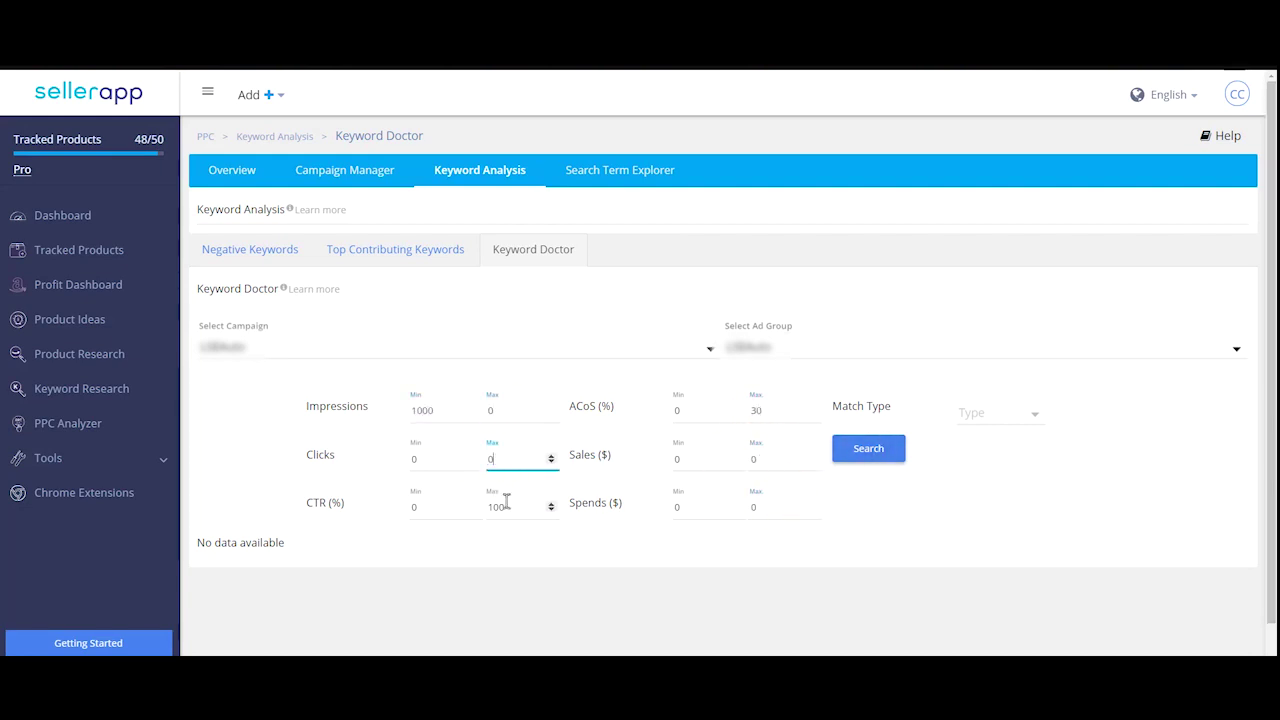
double_click(506, 502)
type("0.5")
Set the Keyword Doctor match type to Broad and search for keywords that meet the filters.
left_click(1020, 414)
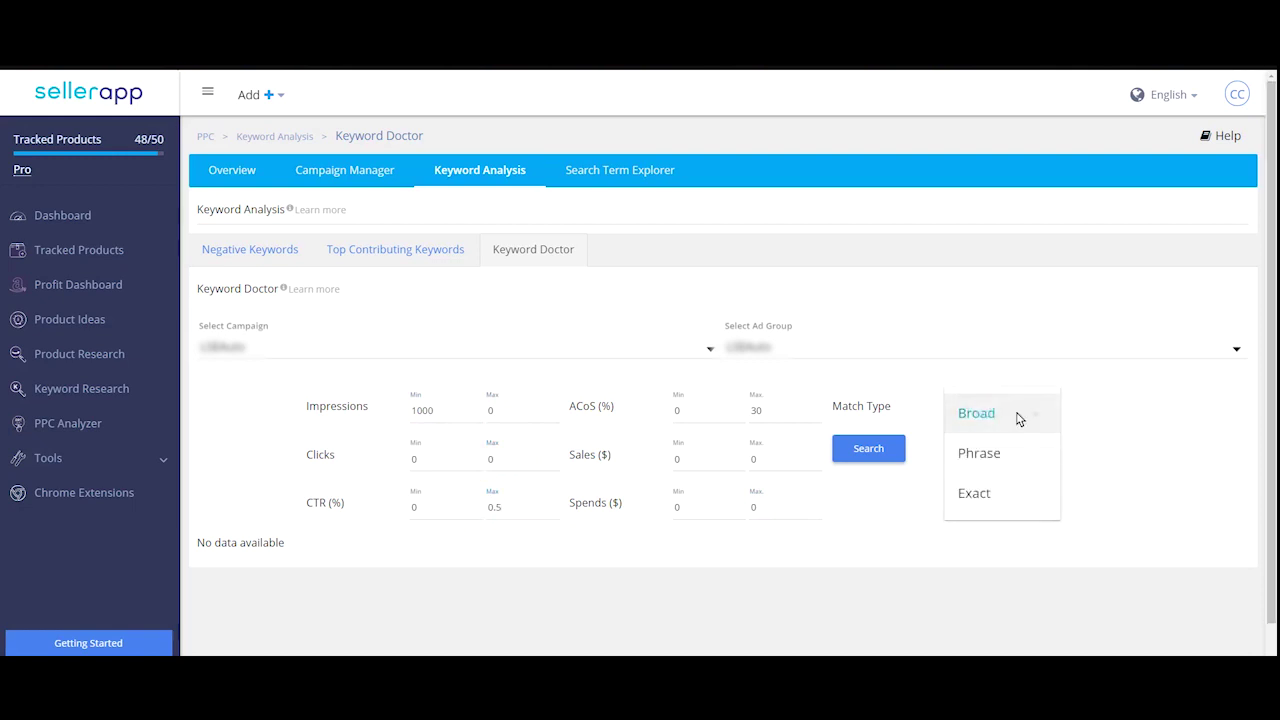
left_click(976, 413)
left_click(884, 455)
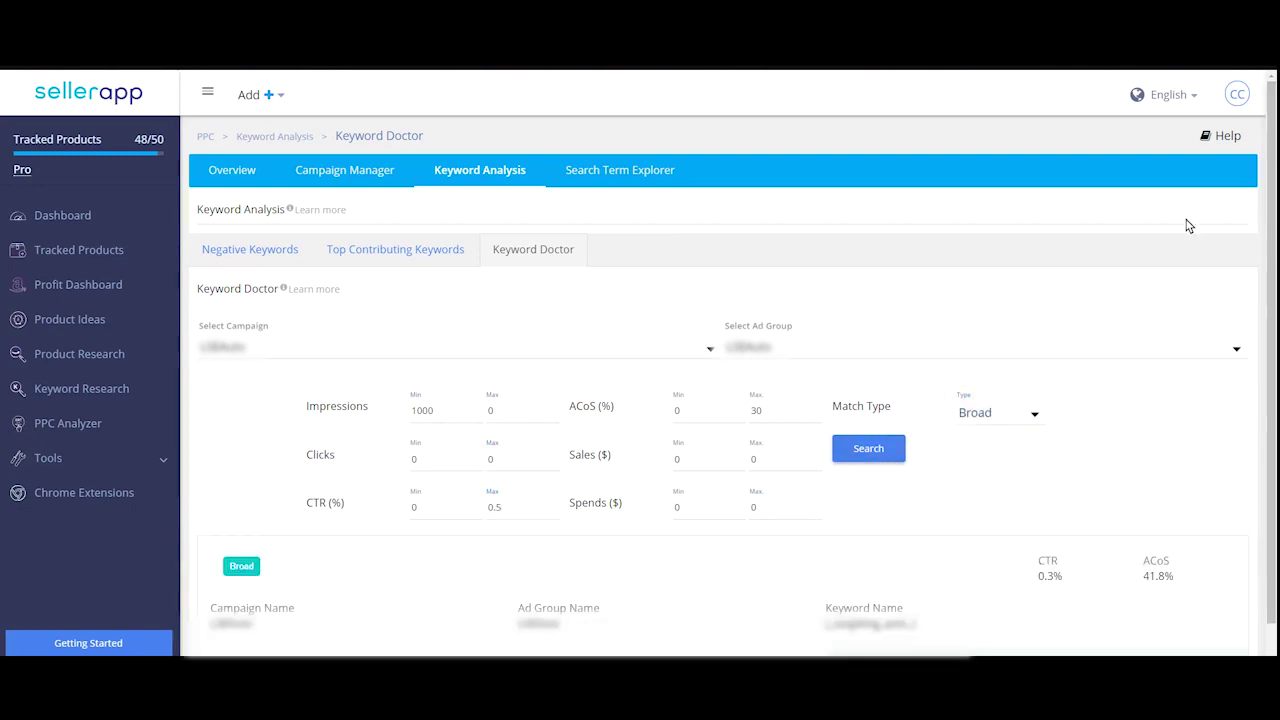
Open Search Term Explorer and set the maximum ACoS to 30%, maximum Sales to 0 and maximum Spends to 0.
scroll(1188, 226, "down", 1)
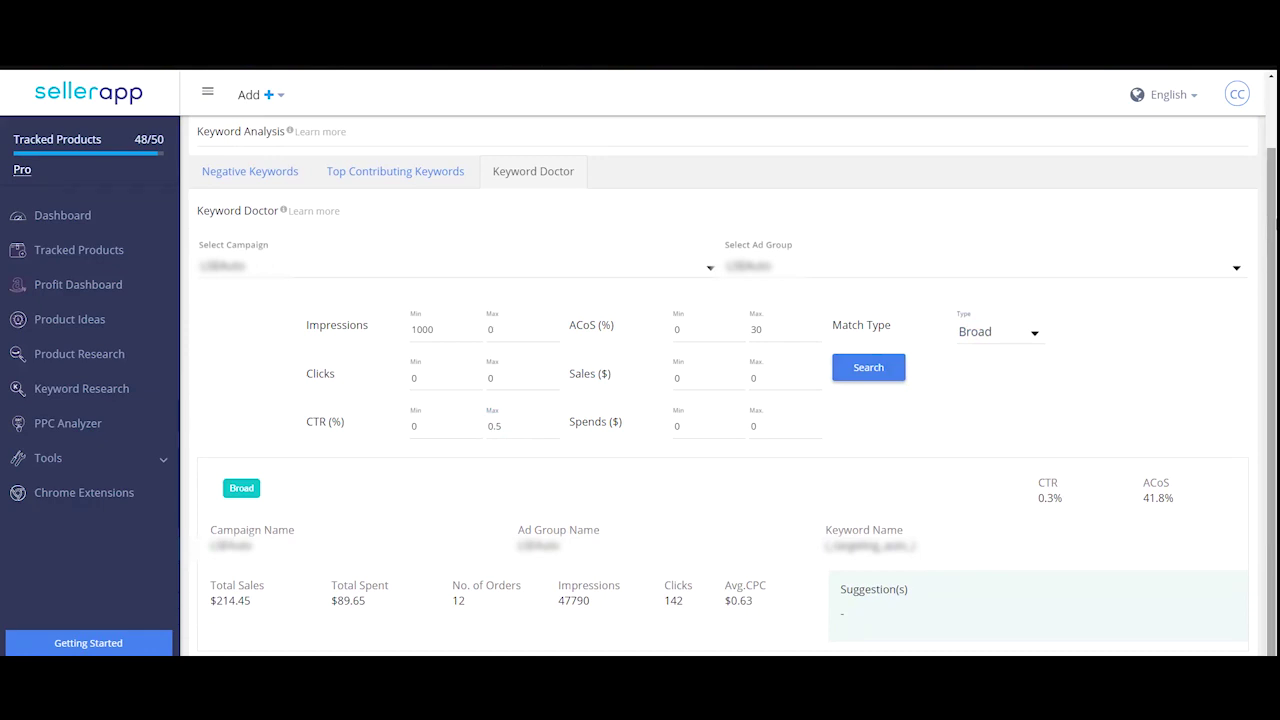
scroll(1260, 308, "up", 1)
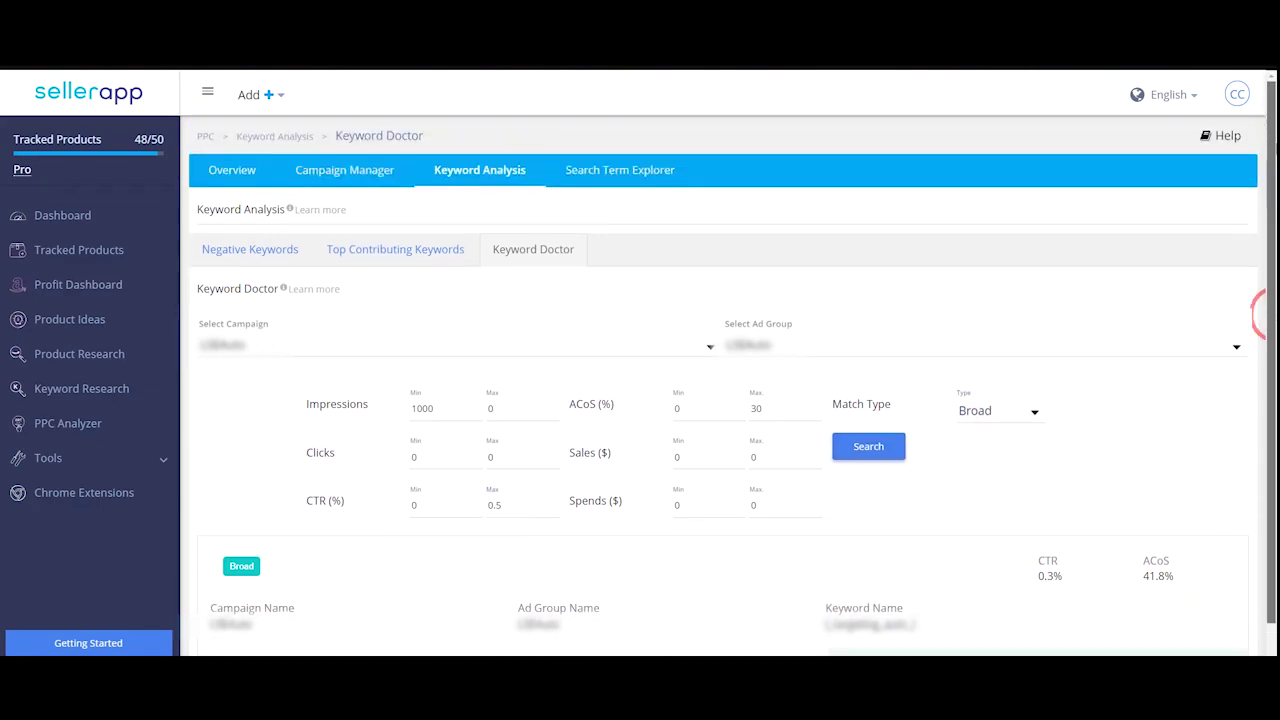
left_click(655, 169)
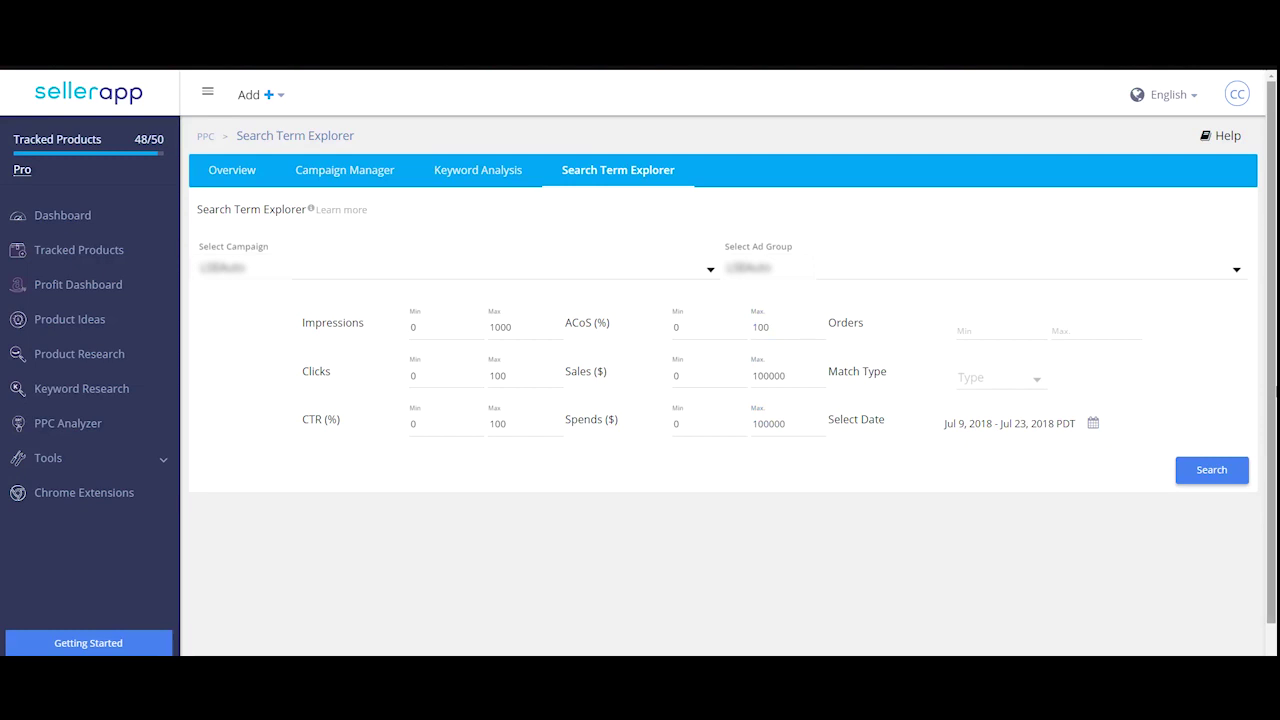
double_click(777, 328)
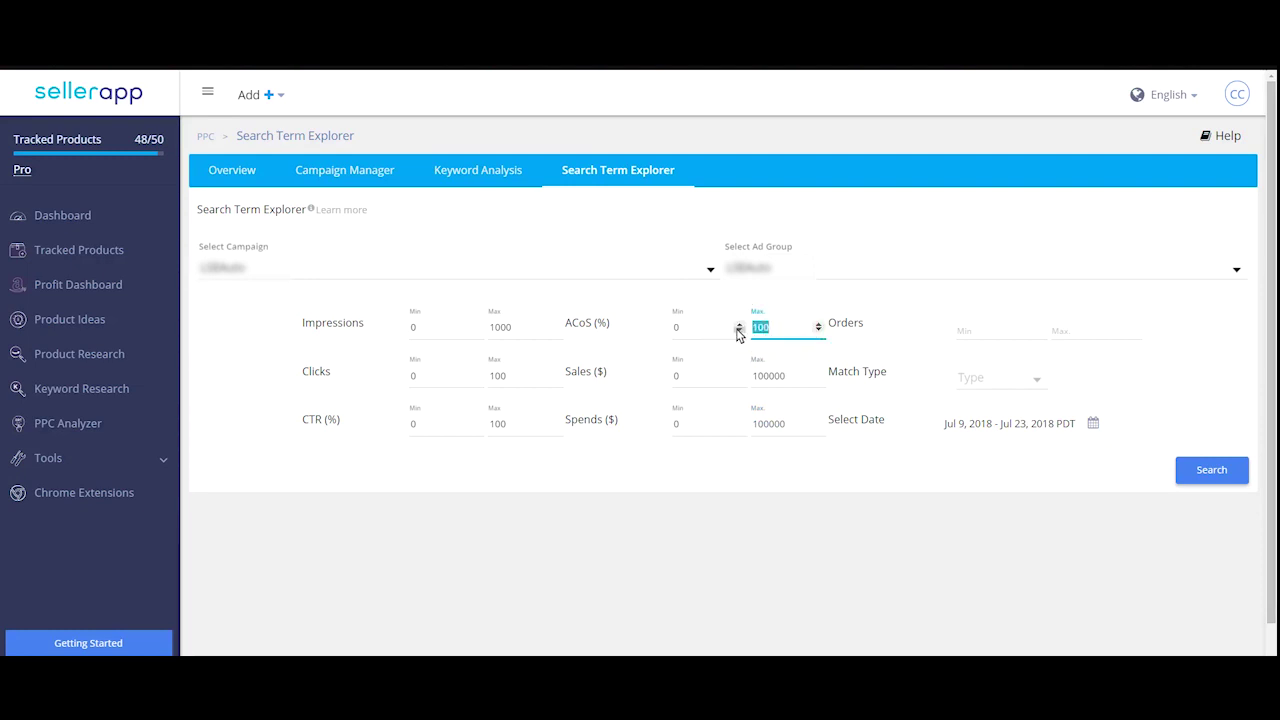
type("30")
double_click(786, 375)
type("0")
double_click(762, 423)
type("0")
Set the search term filters to minimum Impressions 1000, maximum Impressions 0, maximum Clicks 0 and maximum CTR 0.5%.
double_click(474, 327)
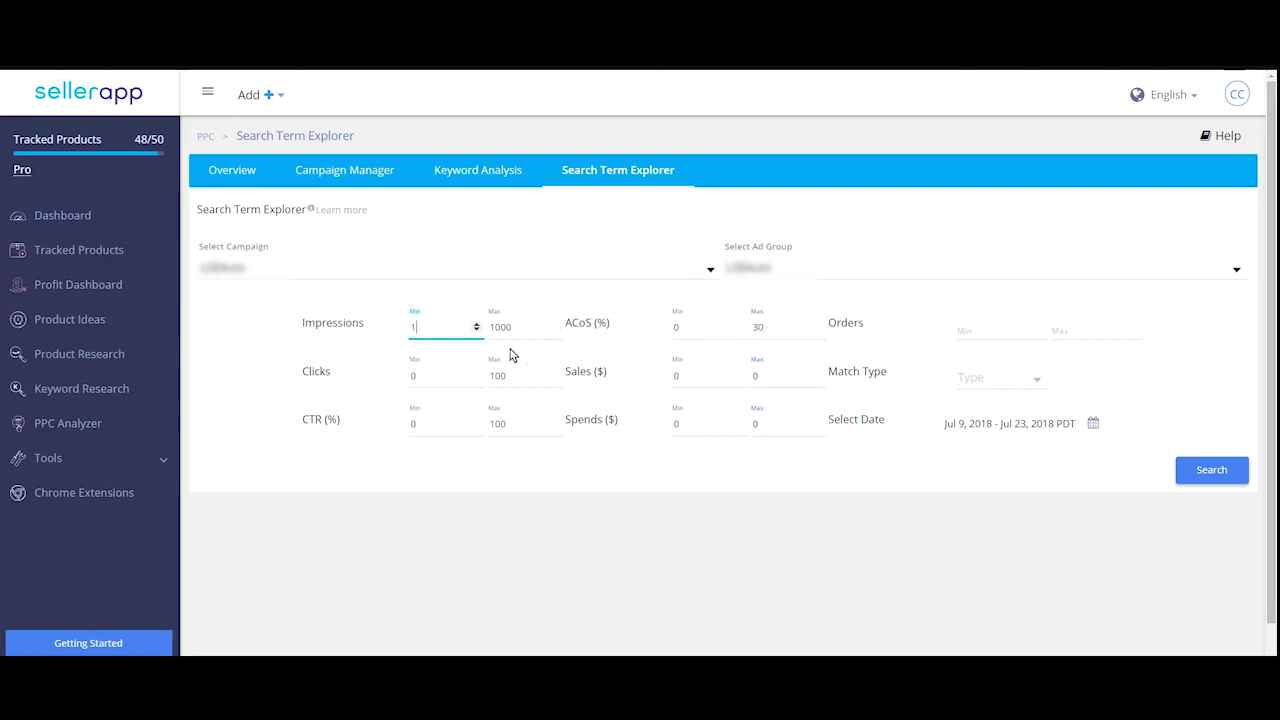
type("1000")
double_click(523, 327)
type("0")
double_click(500, 375)
type("0")
double_click(505, 423)
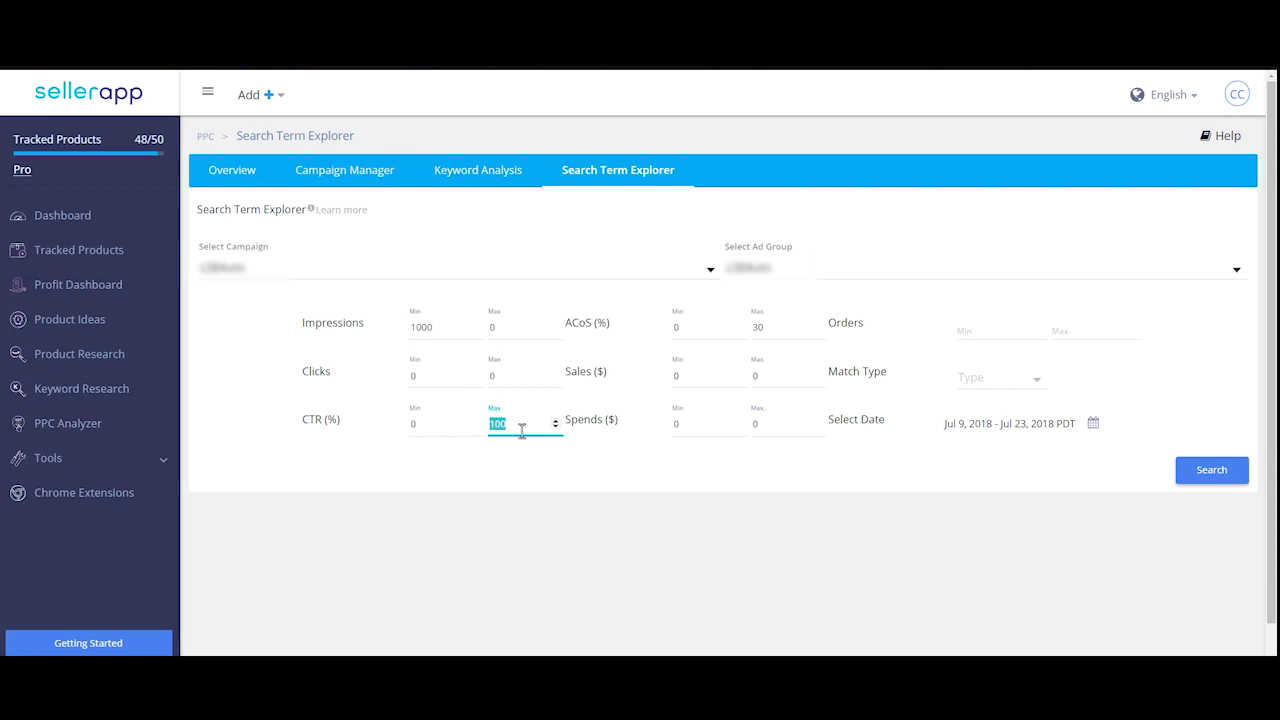
type("0.5")
Search for terms that meet the filters and examine the results table across to its Orders column.
left_click(1211, 470)
left_click_drag(1270, 262, 1265, 283)
scroll(1262, 280, "down", 3)
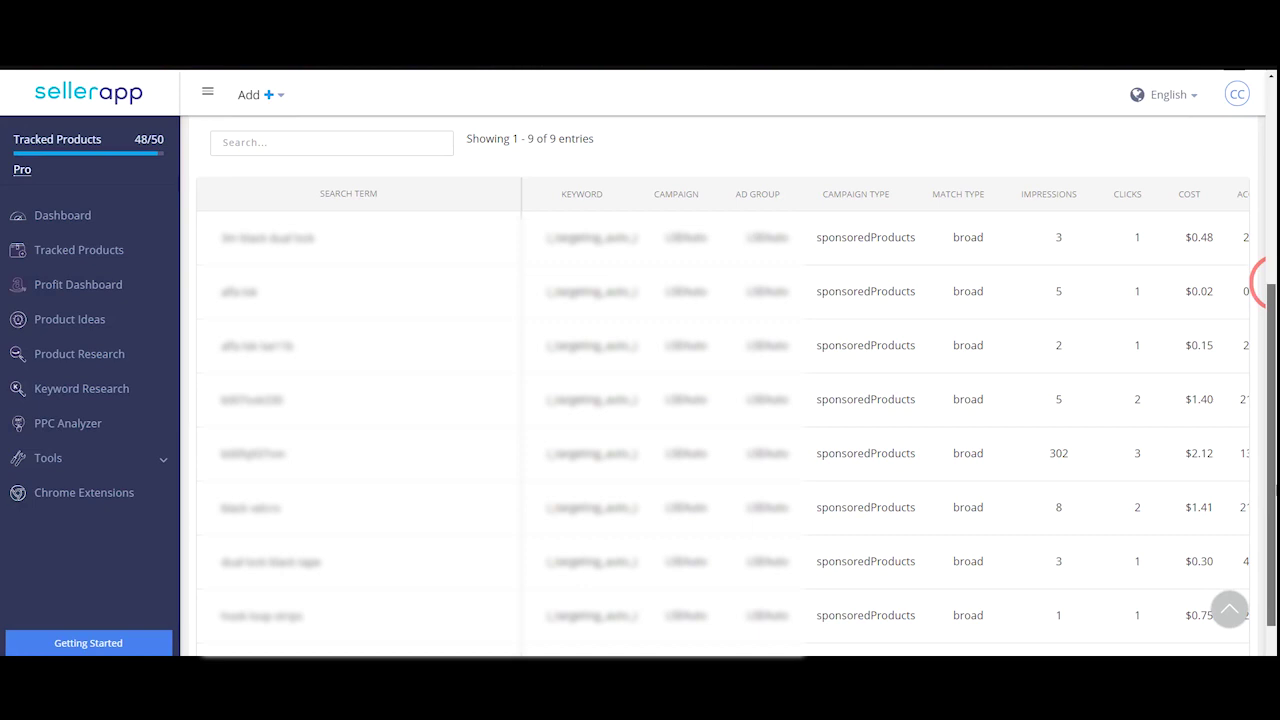
scroll(1262, 280, "down", 2)
left_click_drag(909, 586, 1266, 571)
scroll(1229, 403, "up", 2)
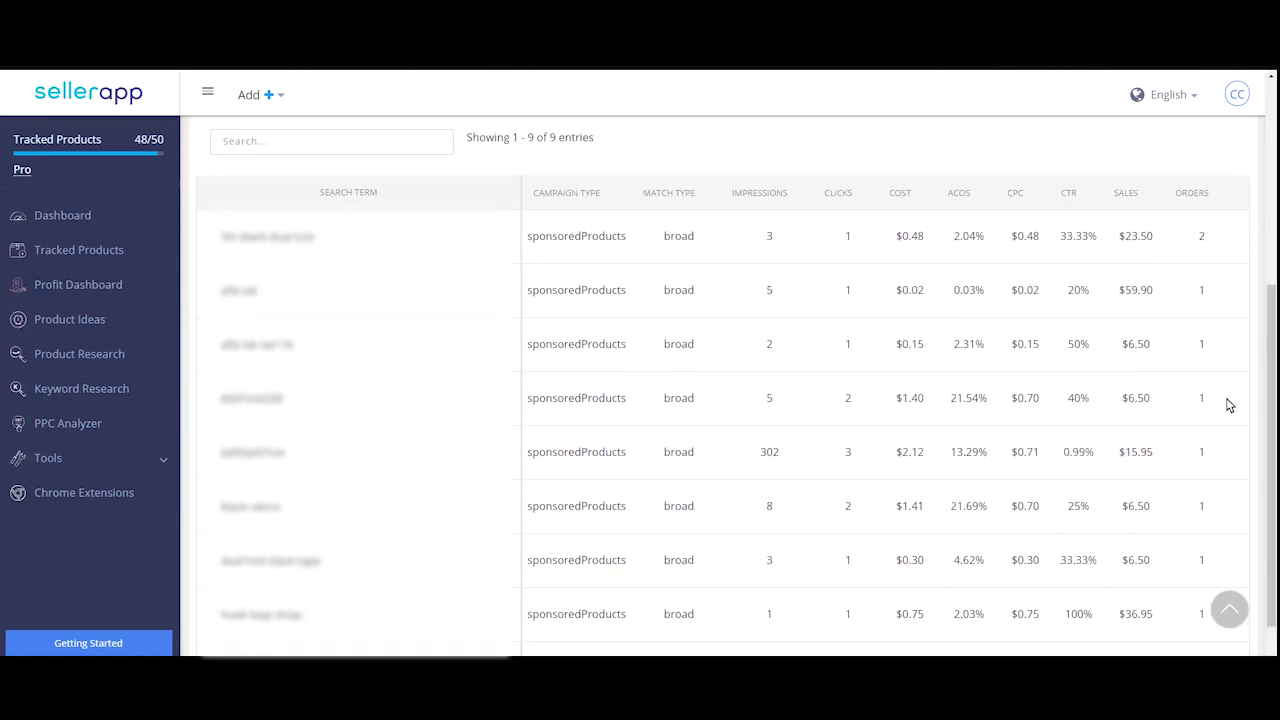
Highlight the ACoS column heading and sort the search term results by Orders in ascending order.
double_click(966, 195)
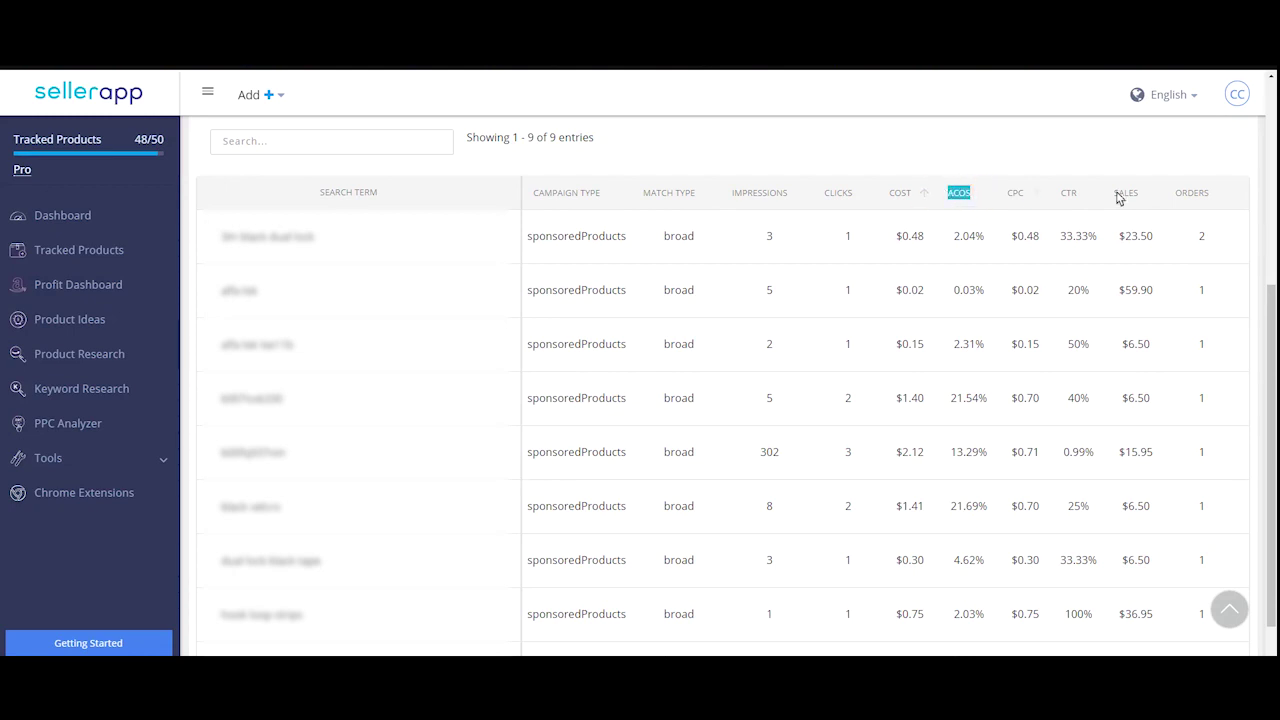
double_click(1206, 194)
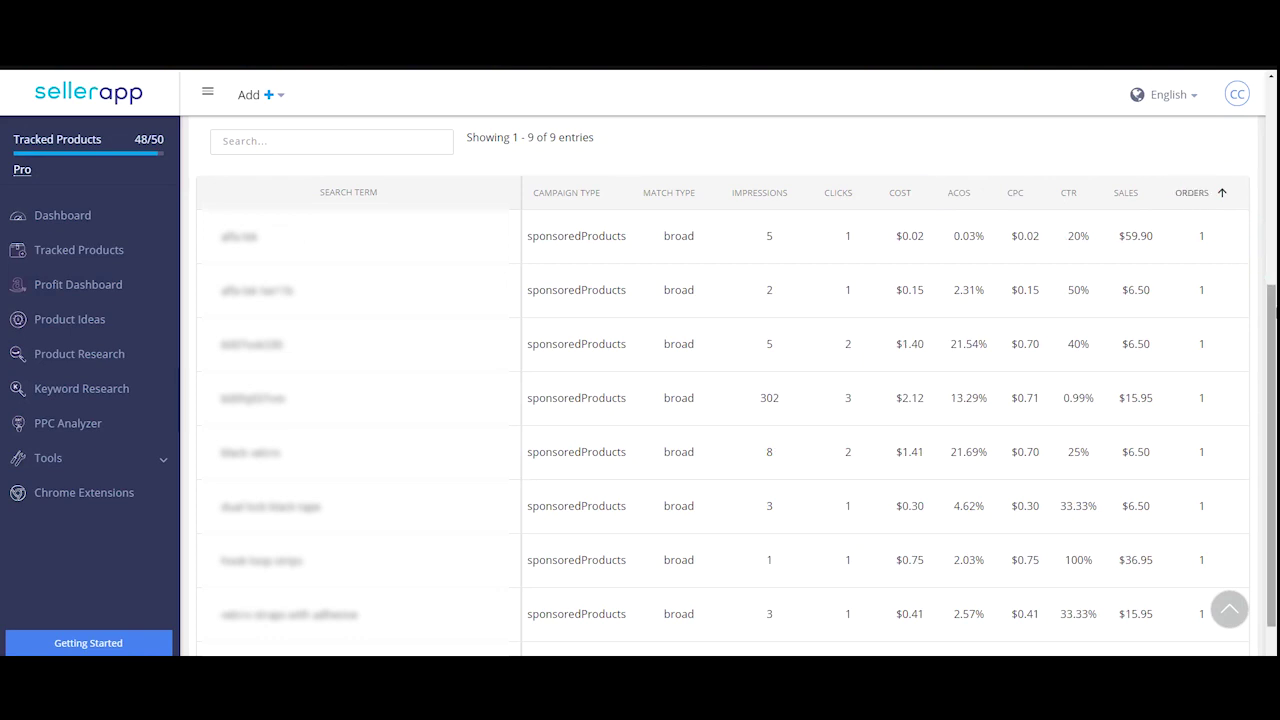
left_click_drag(1265, 363, 1265, 250)
scroll(1262, 365, "up", 2)
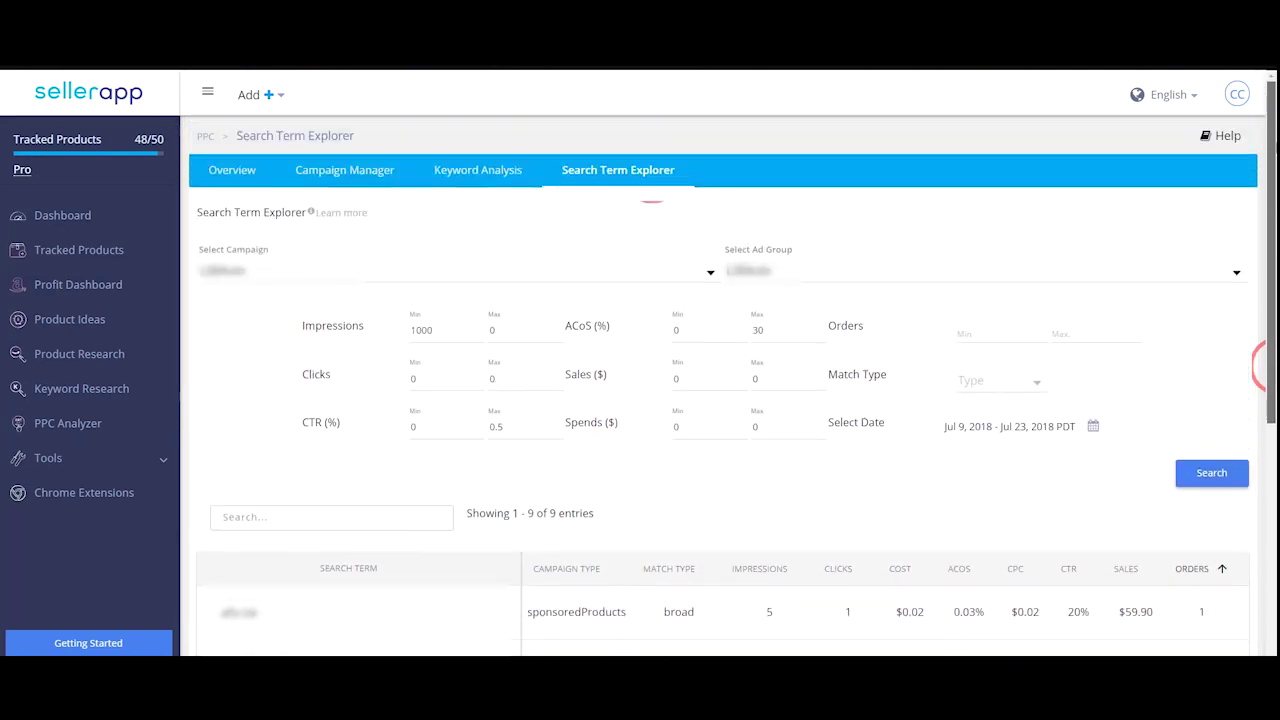